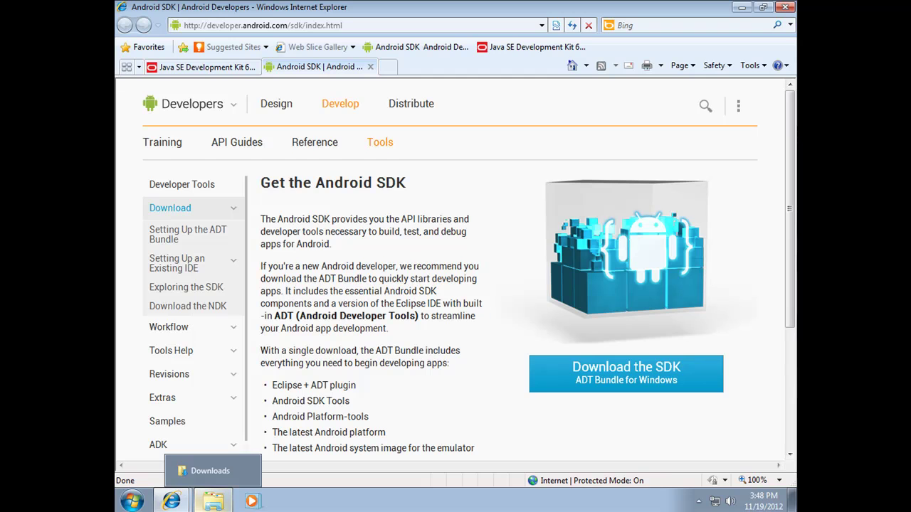
Examine the system requirements on the Android SDK page, including the JDK 6 requirement for other development environments.
left_click(358, 26)
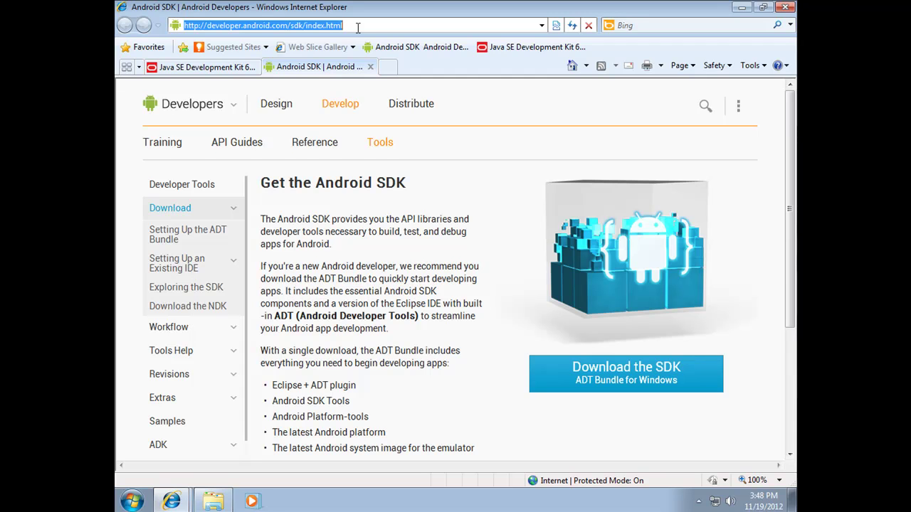
left_click_drag(787, 137, 776, 299)
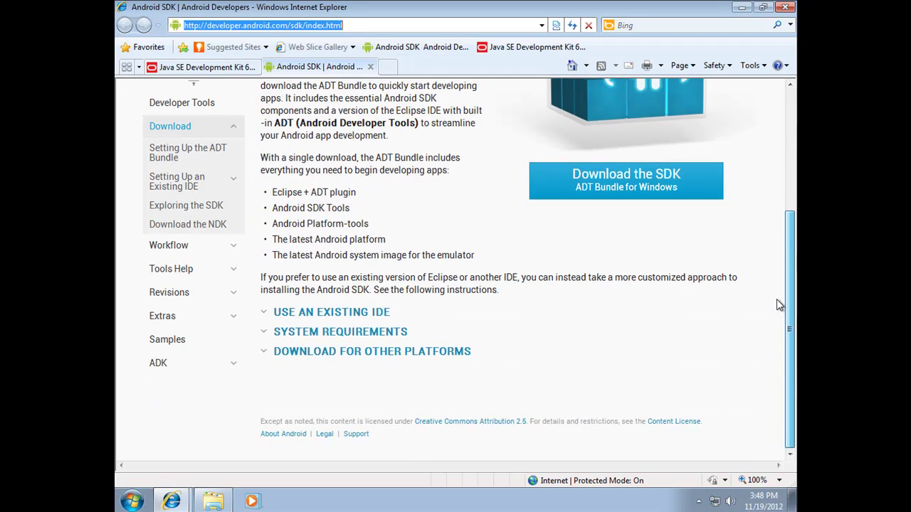
left_click(304, 336)
left_click_drag(795, 337, 795, 401)
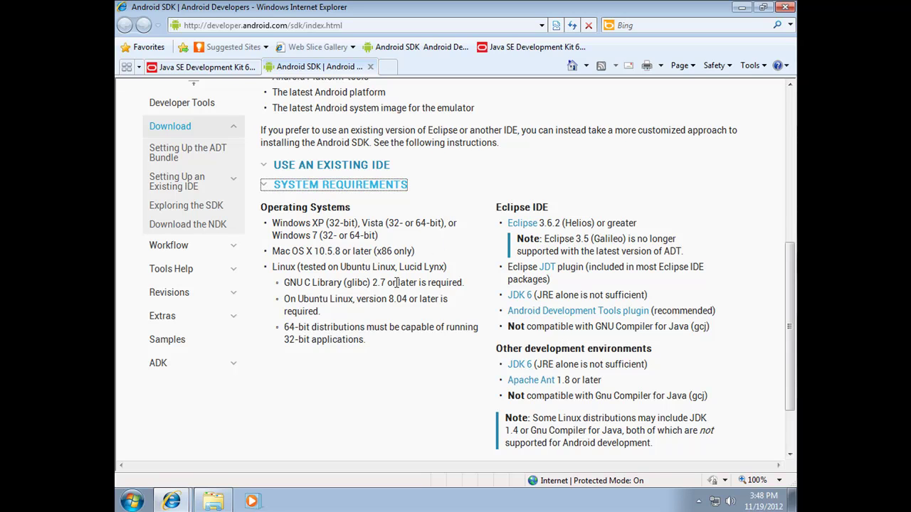
left_click_drag(655, 365, 507, 364)
left_click(696, 466)
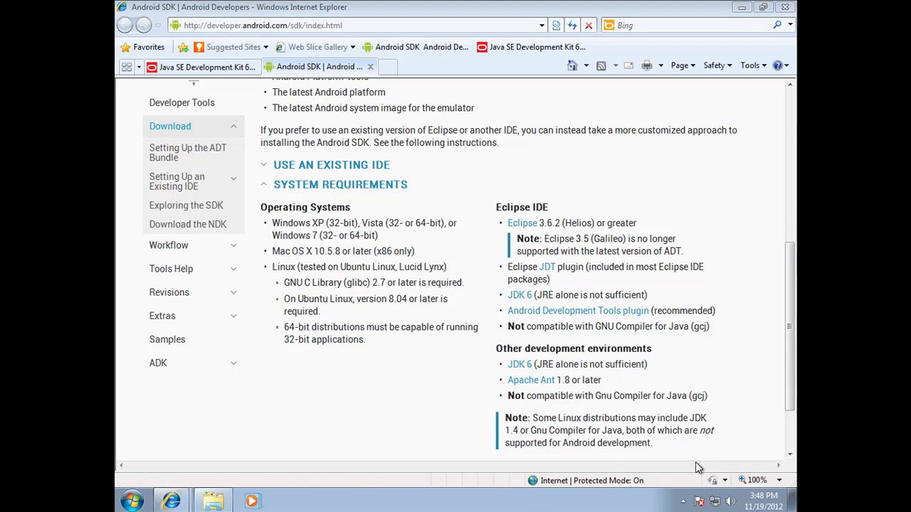
Locate the Windows x86 (32-bit) download on the Java SE Development Kit 6 Update 31 page.
left_click(208, 67)
mouse_move(346, 116)
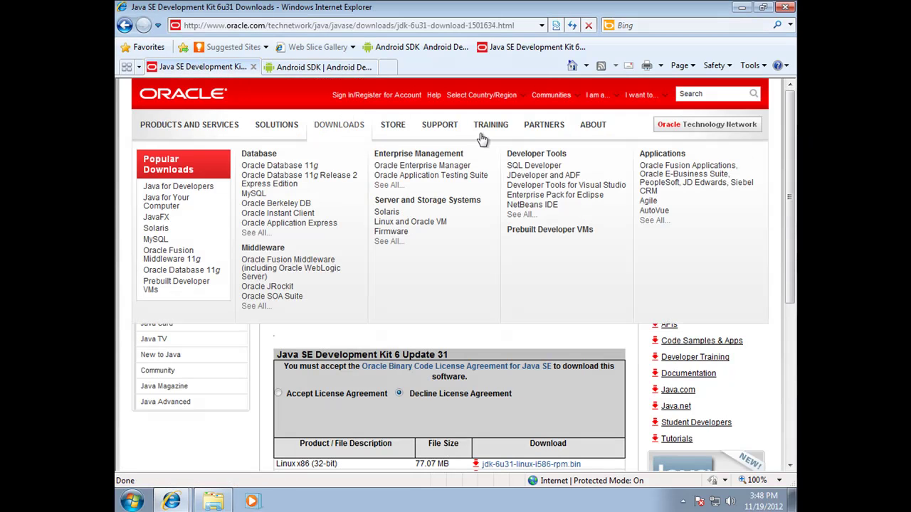
left_click_drag(793, 198, 793, 308)
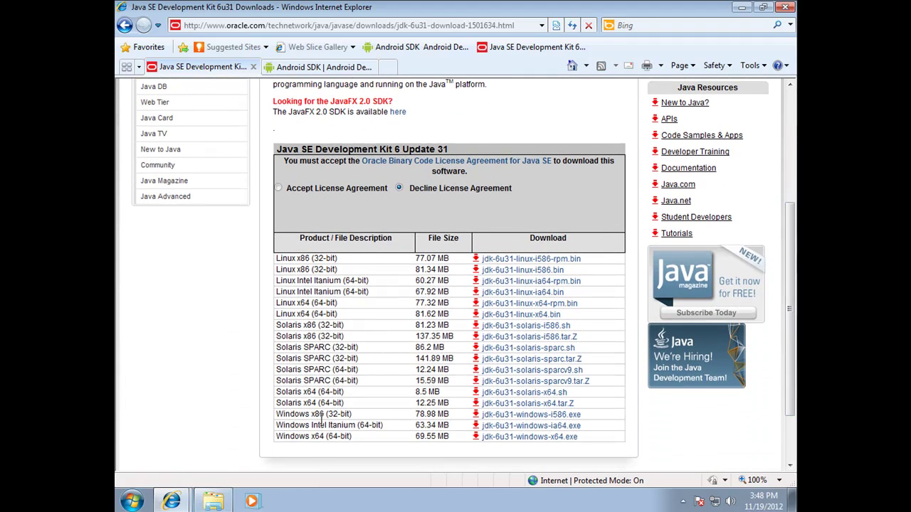
left_click_drag(276, 413, 585, 420)
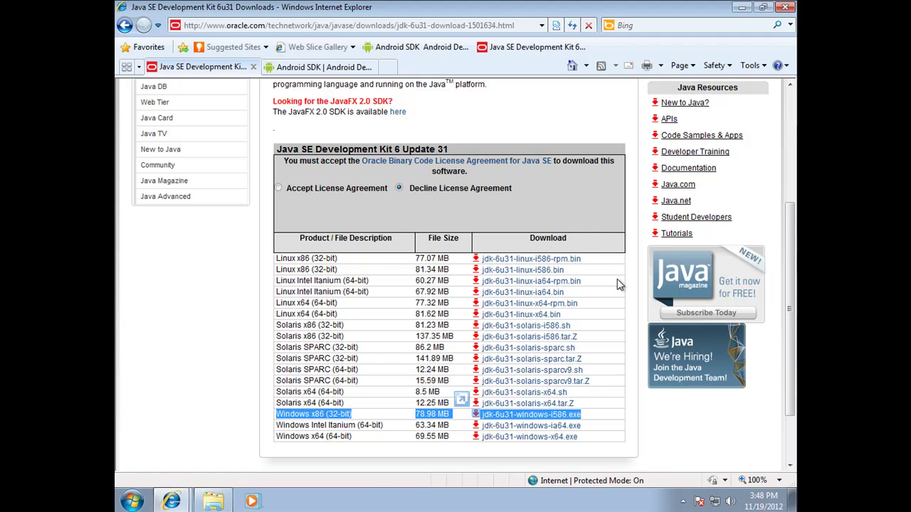
Run the jdk-6u31-windows-i586 installer from the Downloads folder and allow it to make changes to the computer.
left_click(742, 9)
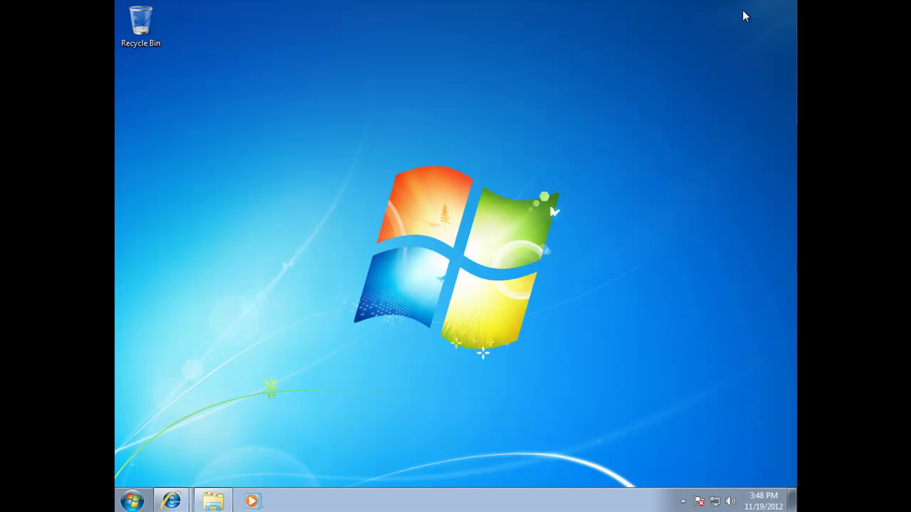
left_click(213, 501)
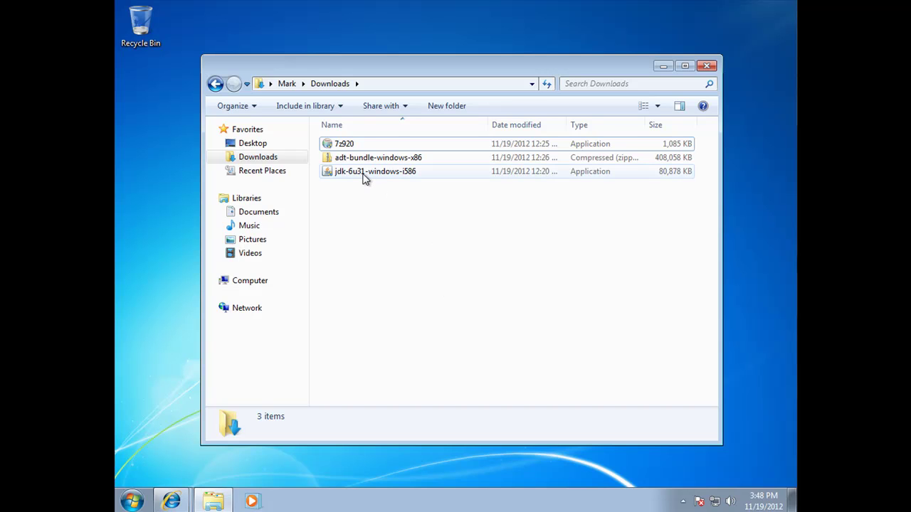
left_click(345, 148)
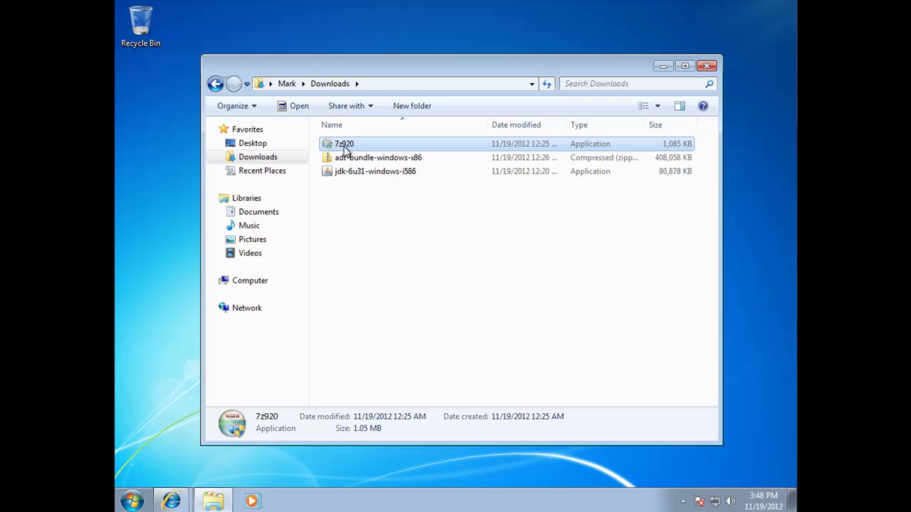
left_click(393, 175)
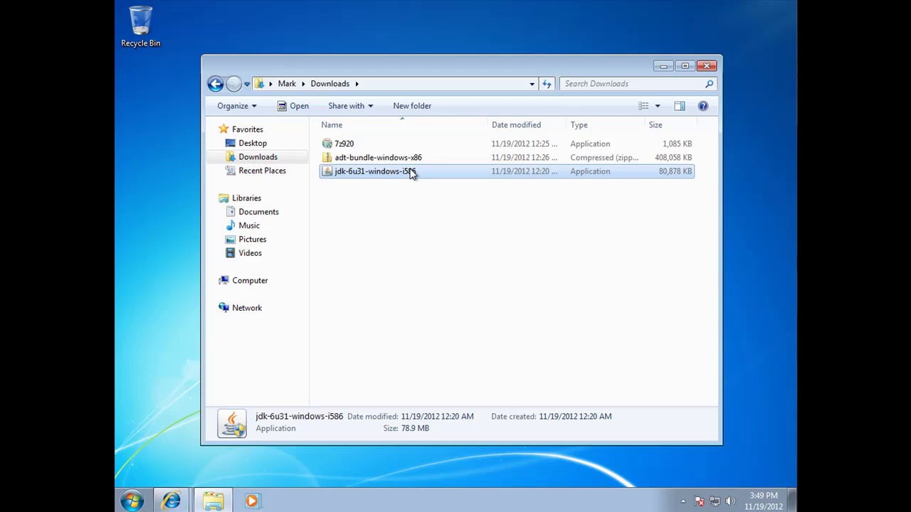
double_click(411, 175)
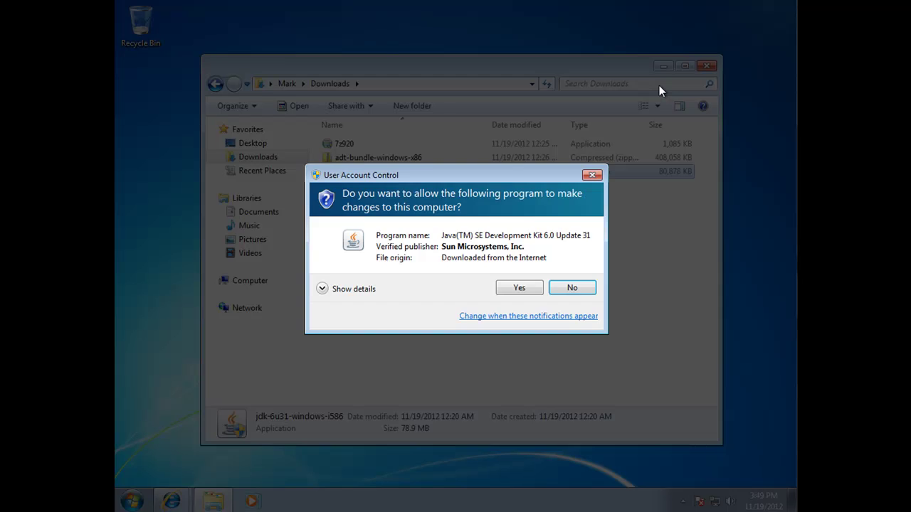
left_click(518, 289)
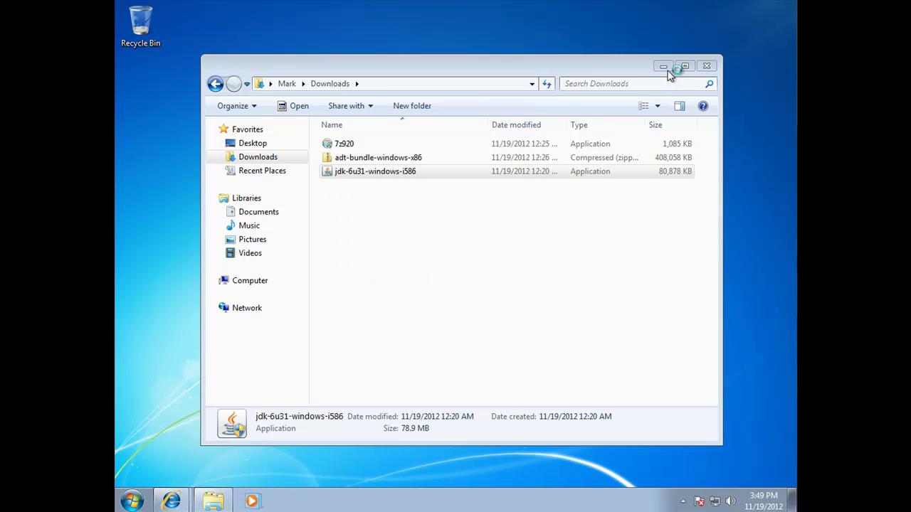
left_click(664, 66)
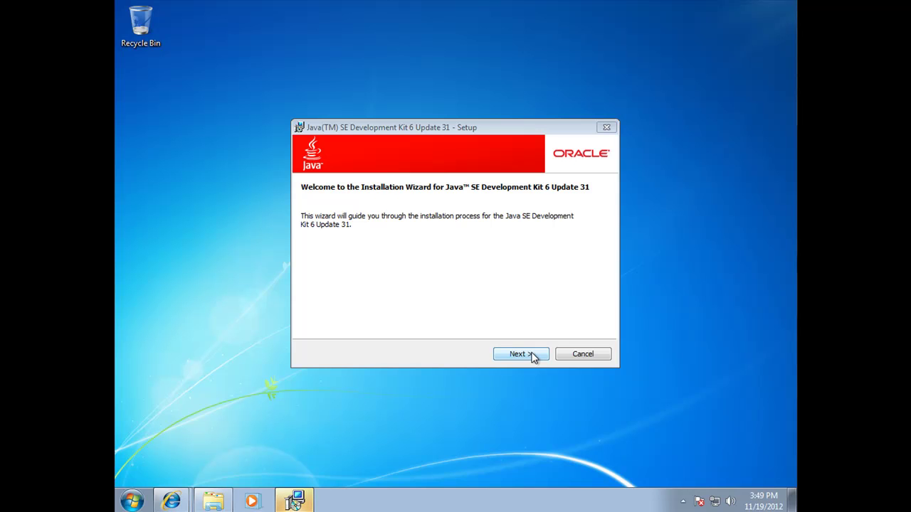
Install the Java SE Development Kit with the default features and destination folders, and put the registration page out of view.
left_click(519, 354)
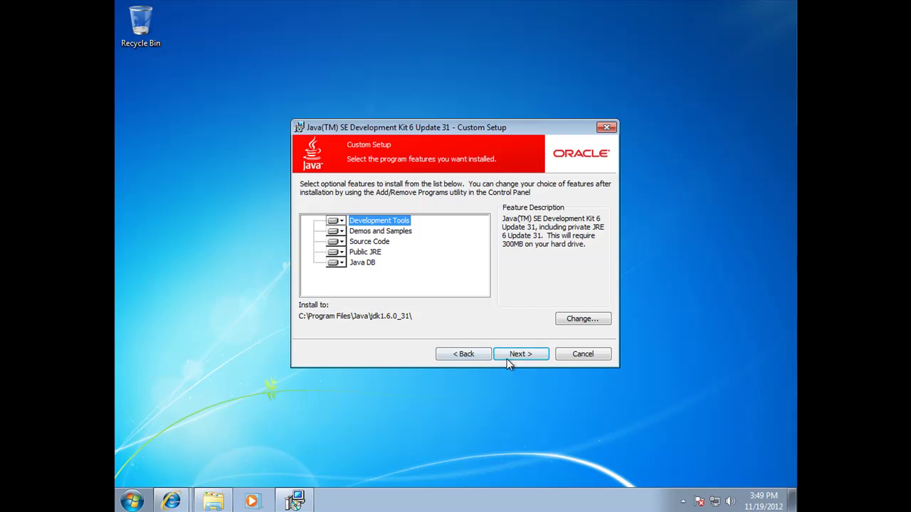
left_click(517, 355)
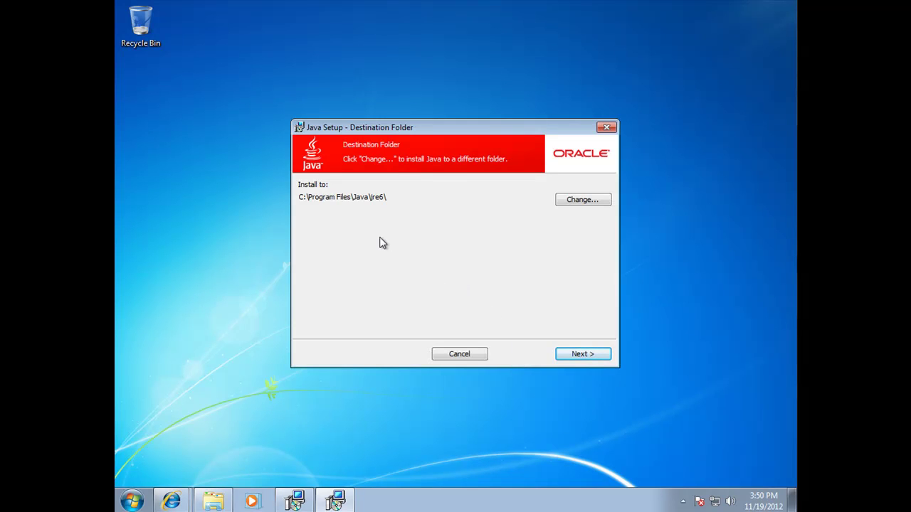
left_click(581, 353)
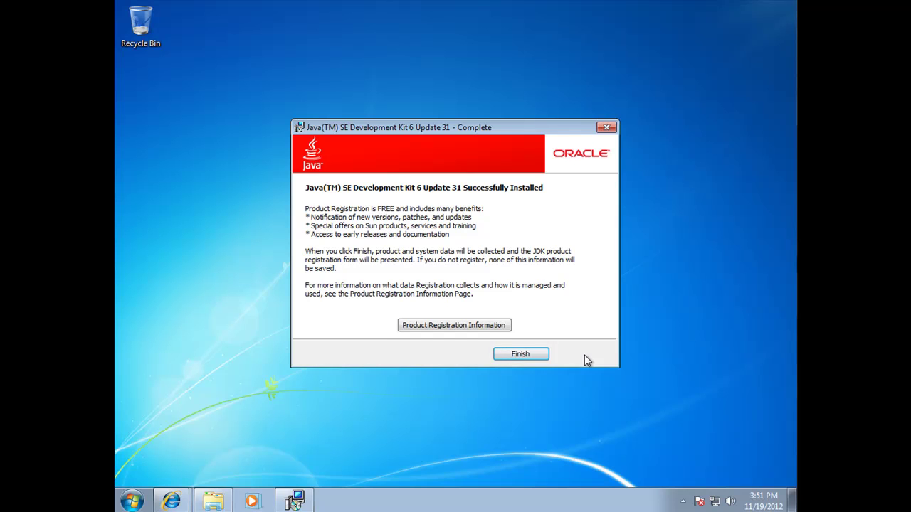
left_click(517, 358)
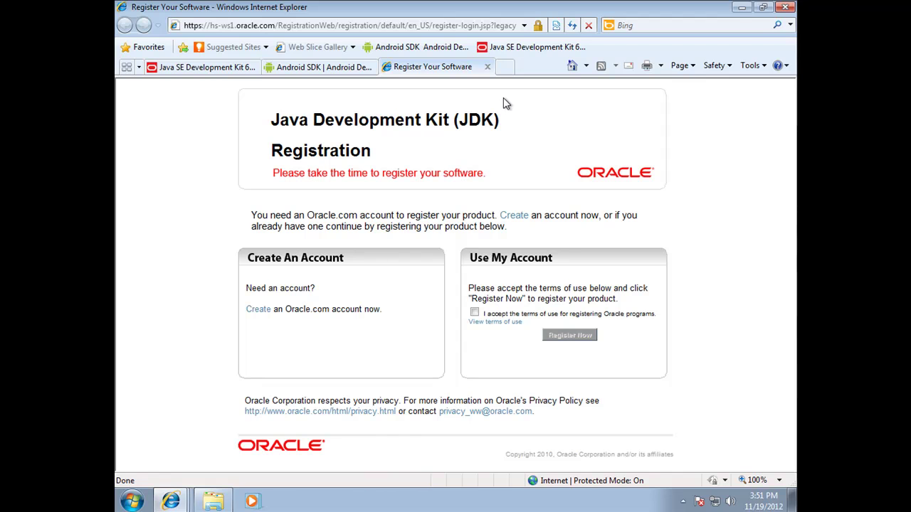
left_click(742, 12)
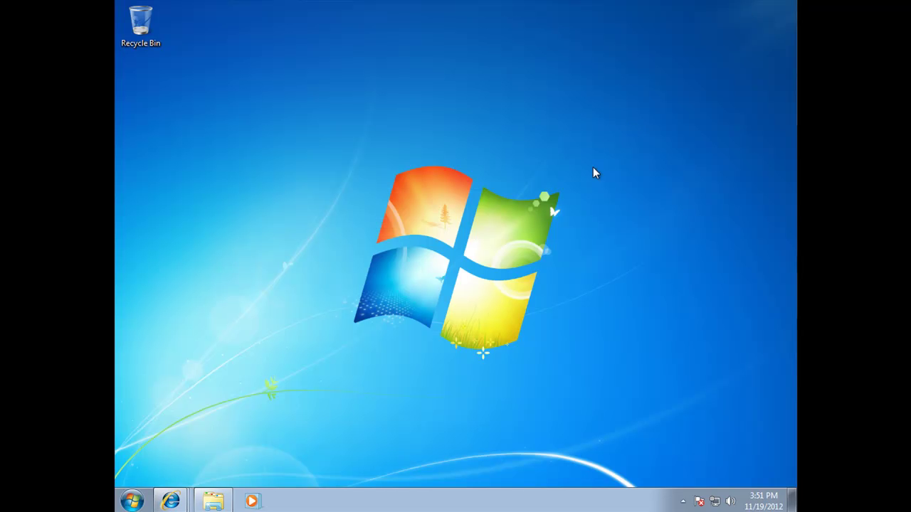
Extract the adt-bundle-windows-x86 archive in Downloads with 7-Zip into a folder of the same name.
left_click(215, 500)
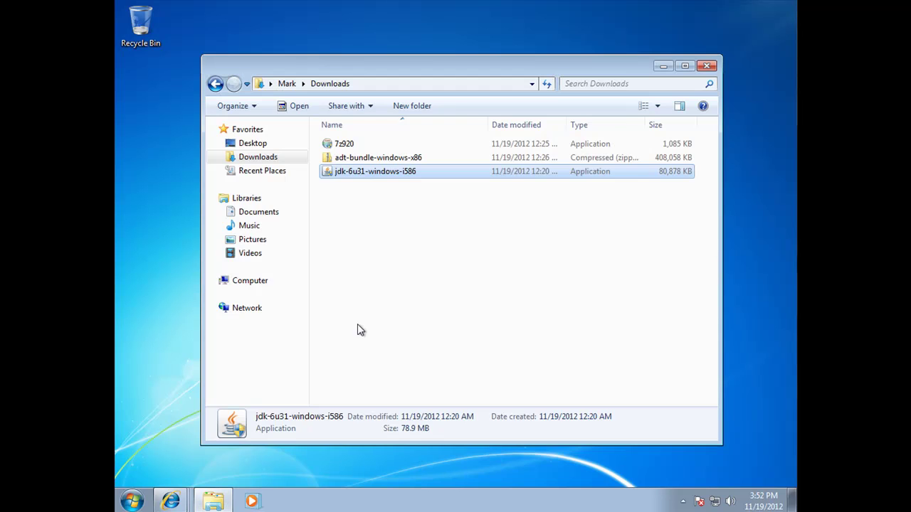
left_click(377, 162)
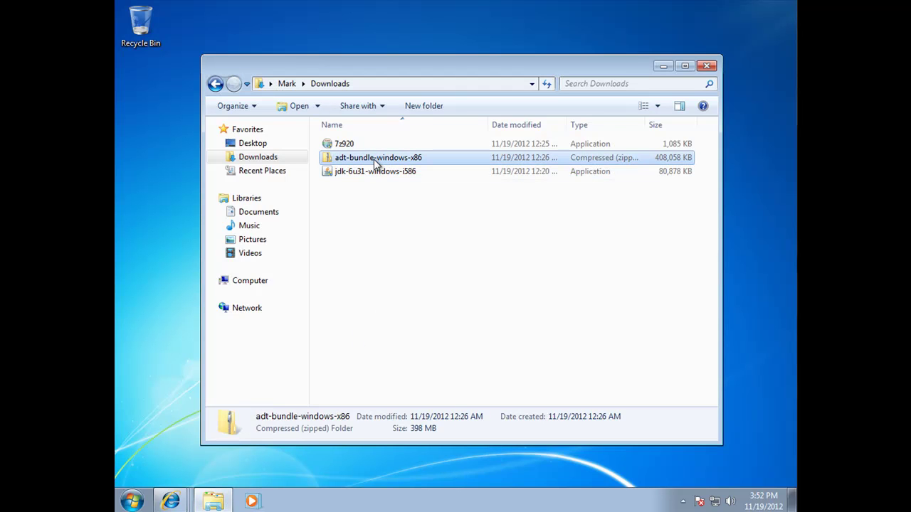
right_click(374, 159)
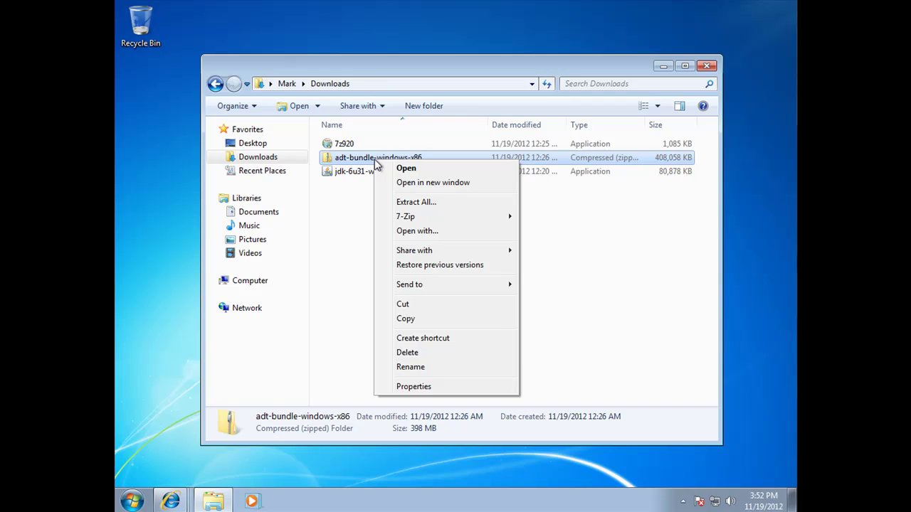
mouse_move(495, 217)
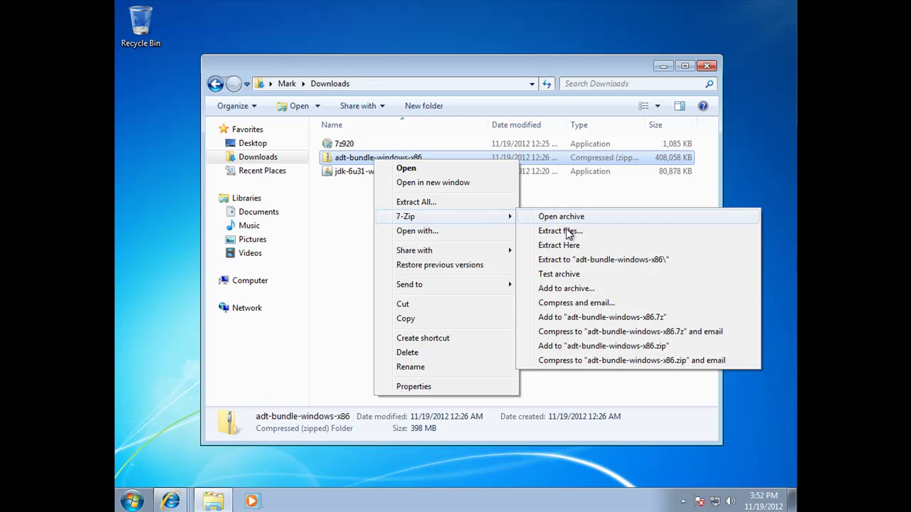
left_click(638, 265)
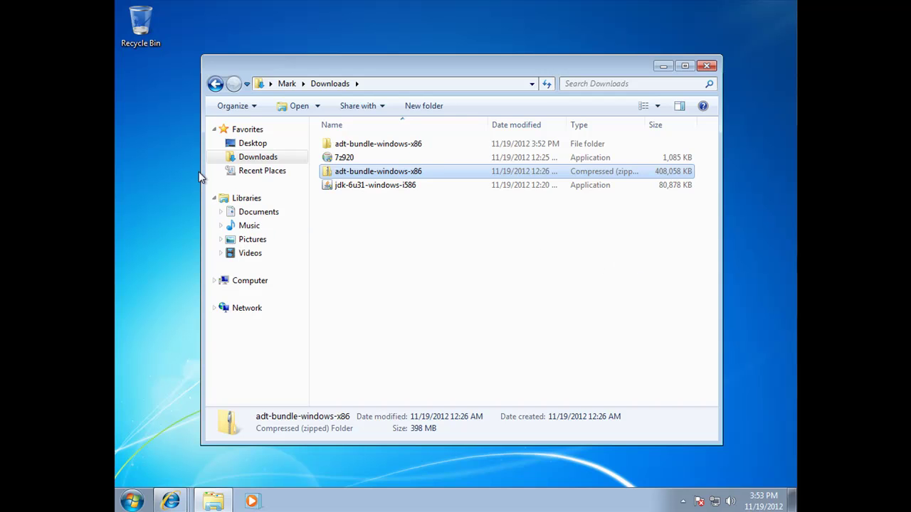
Examine the contents of the extracted adt-bundle-windows-x86 folder and the nested folder of the same name.
left_click(367, 146)
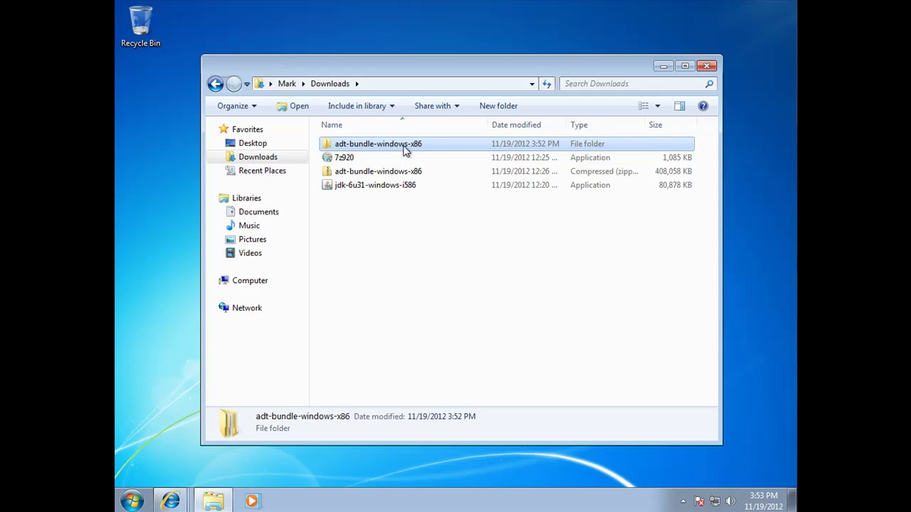
double_click(446, 151)
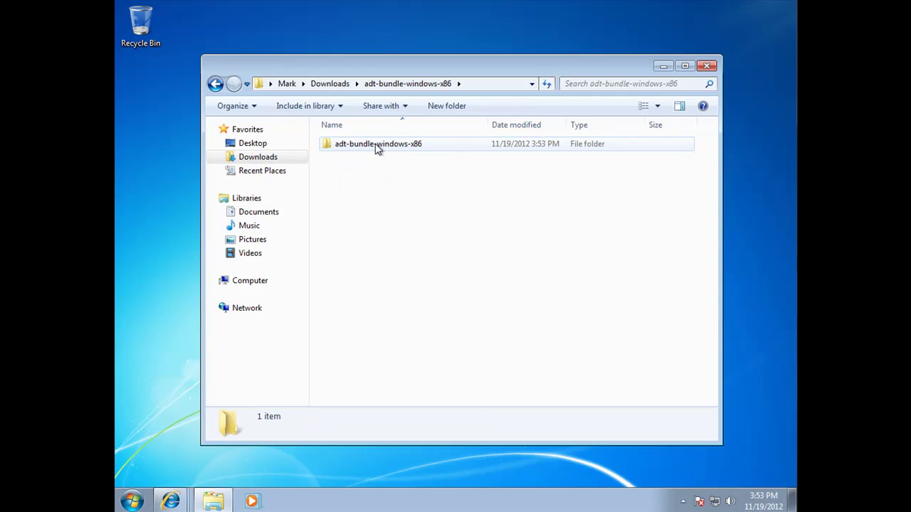
double_click(388, 146)
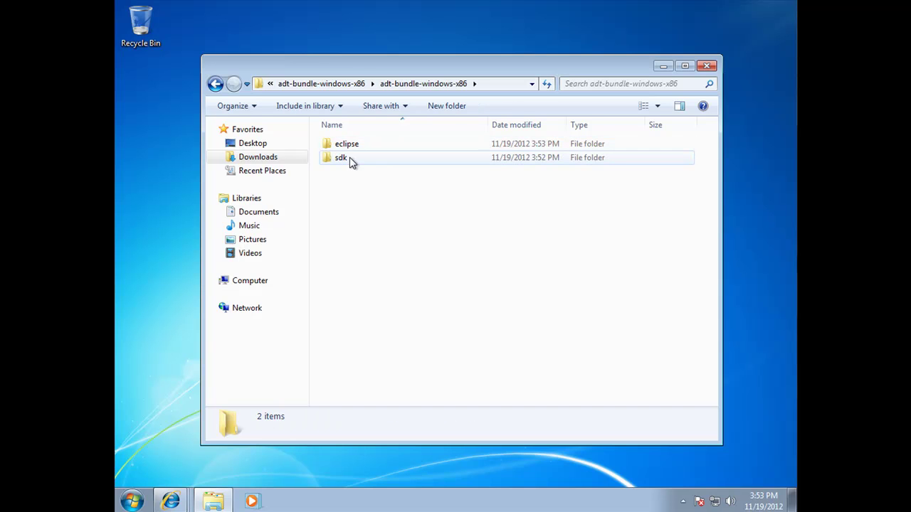
left_click(347, 86)
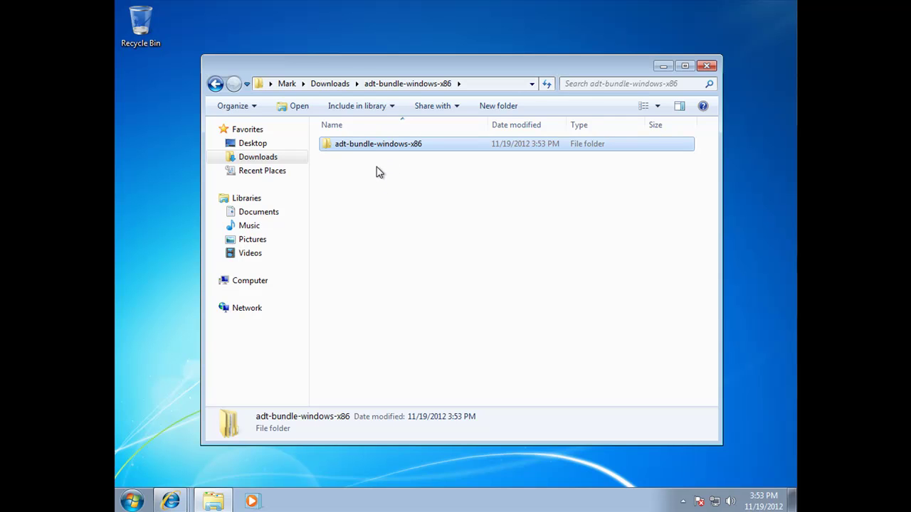
left_click(347, 85)
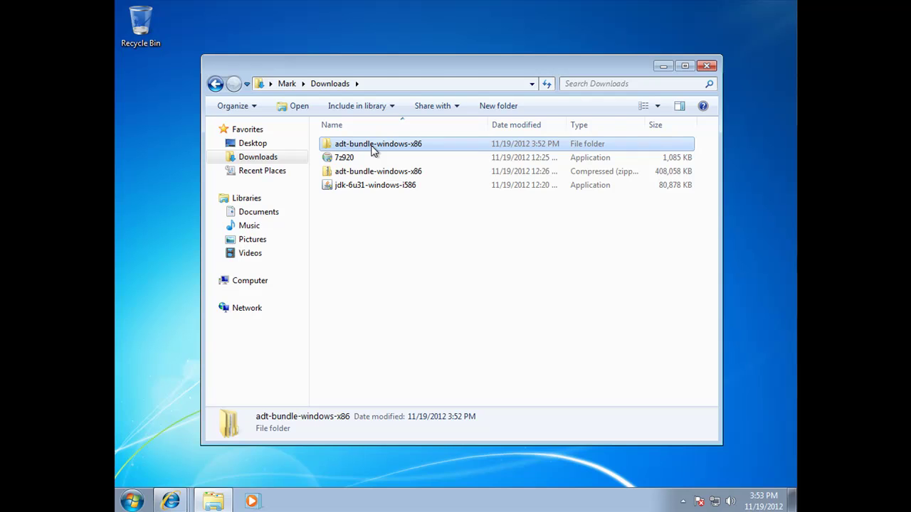
double_click(373, 146)
left_click(371, 147)
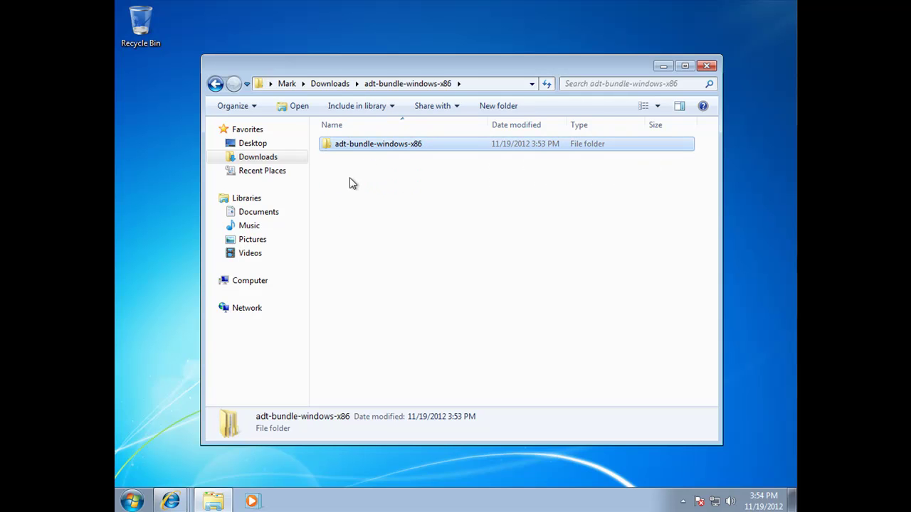
Create a folder named Android Development at the root of Local Disk (C:).
left_click(213, 281)
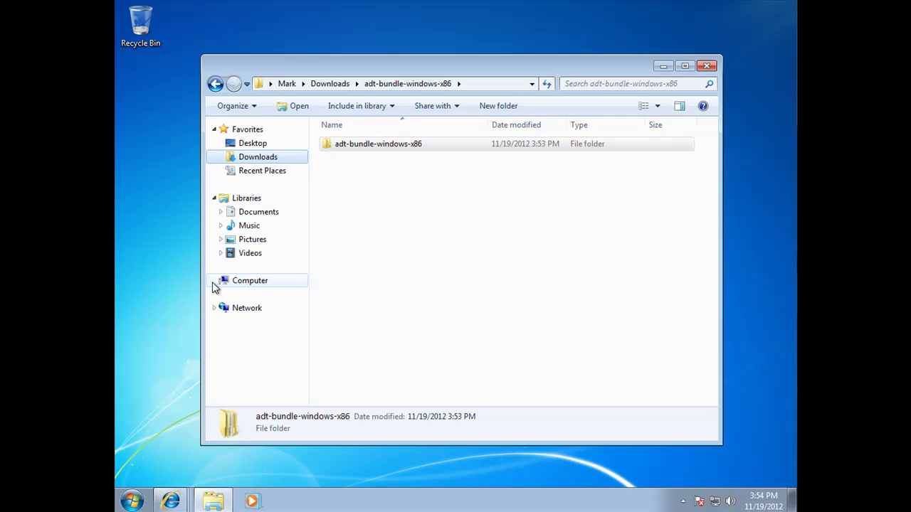
left_click(278, 296)
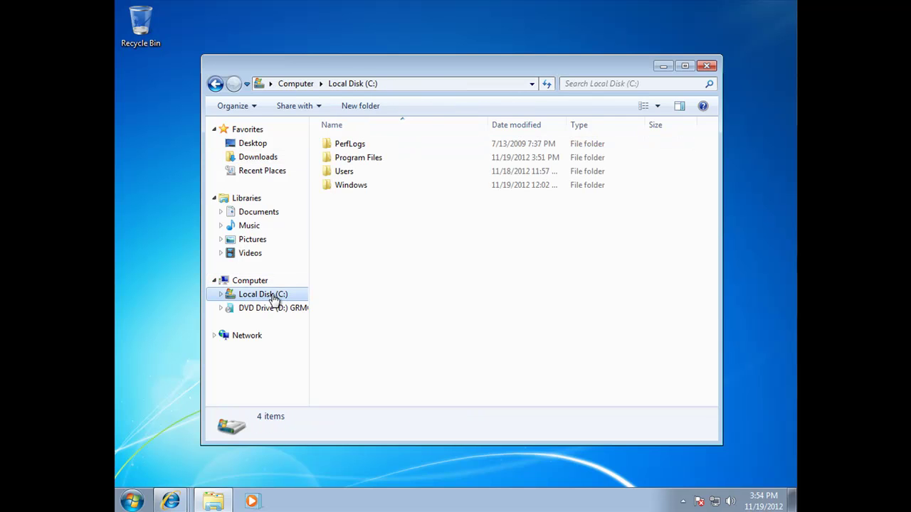
left_click(363, 108)
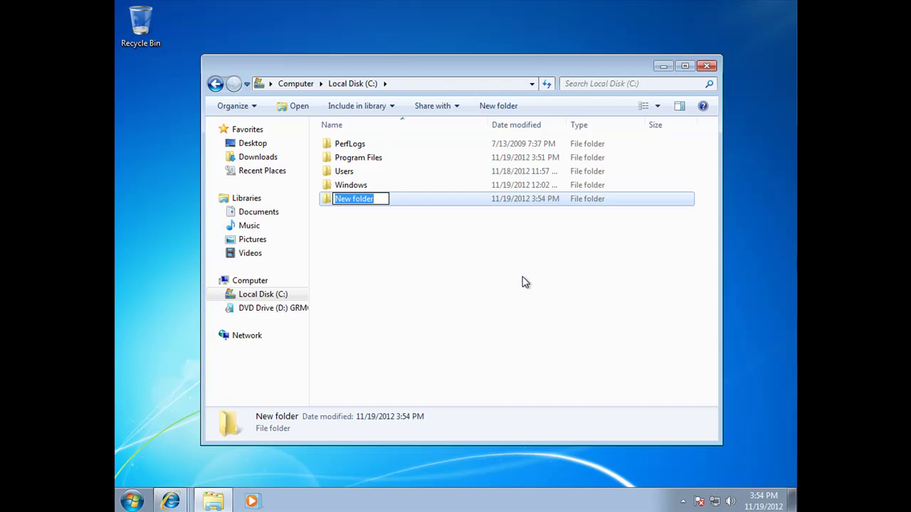
type("Android")
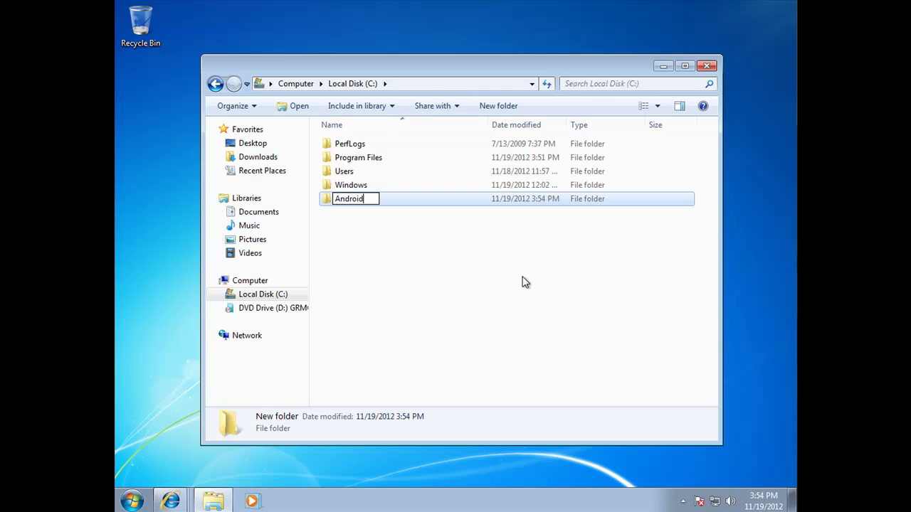
type(" Development")
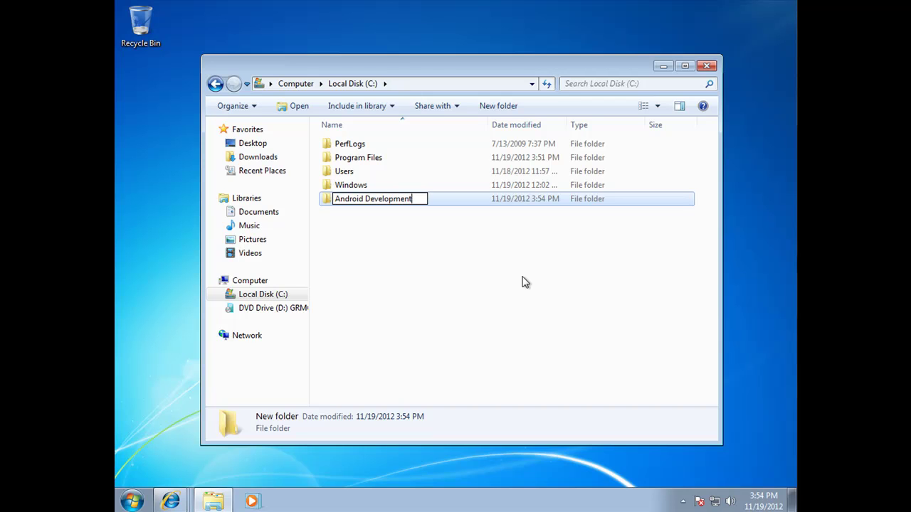
Finish naming the new folder Android Development and move the nested adt-bundle-windows-x86 folder from Downloads into it.
key("Return")
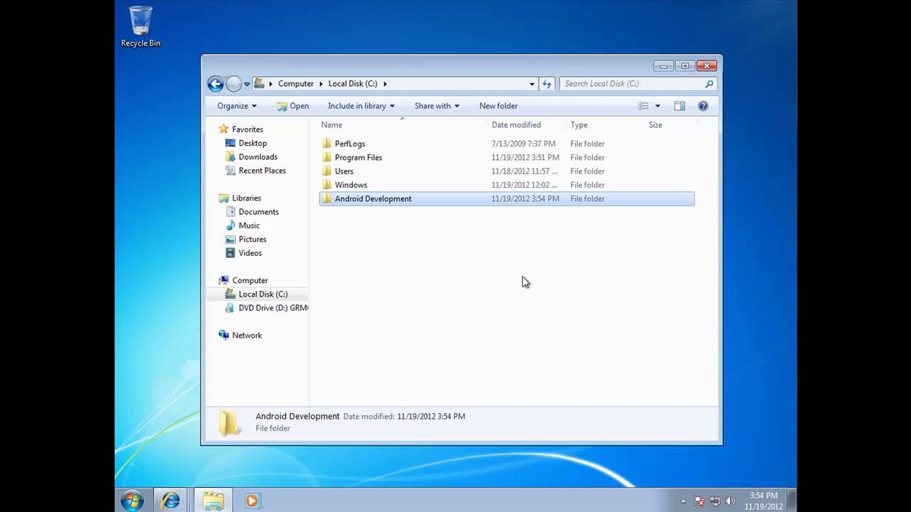
left_click(258, 157)
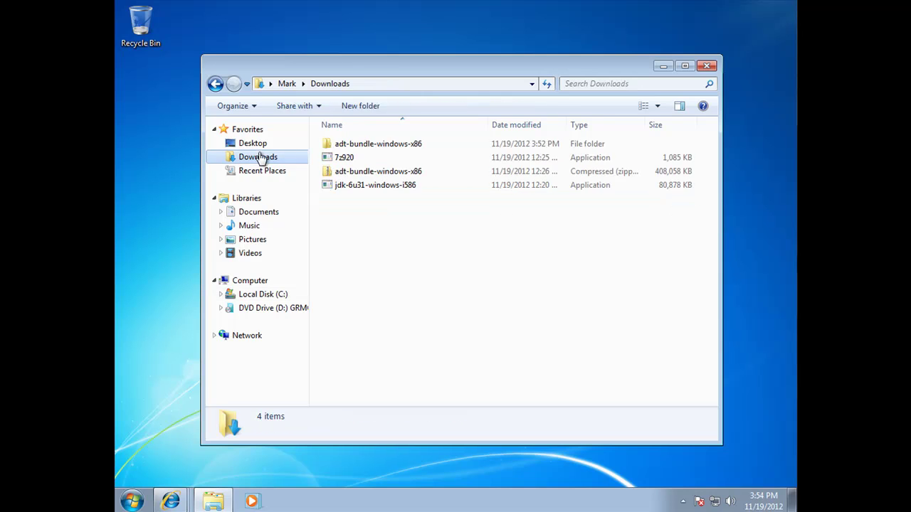
double_click(368, 145)
left_click(368, 146)
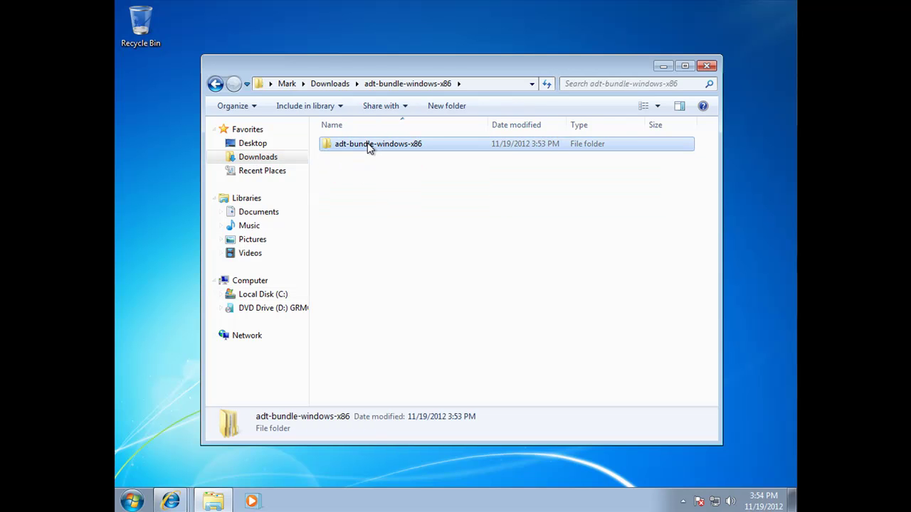
right_click(368, 147)
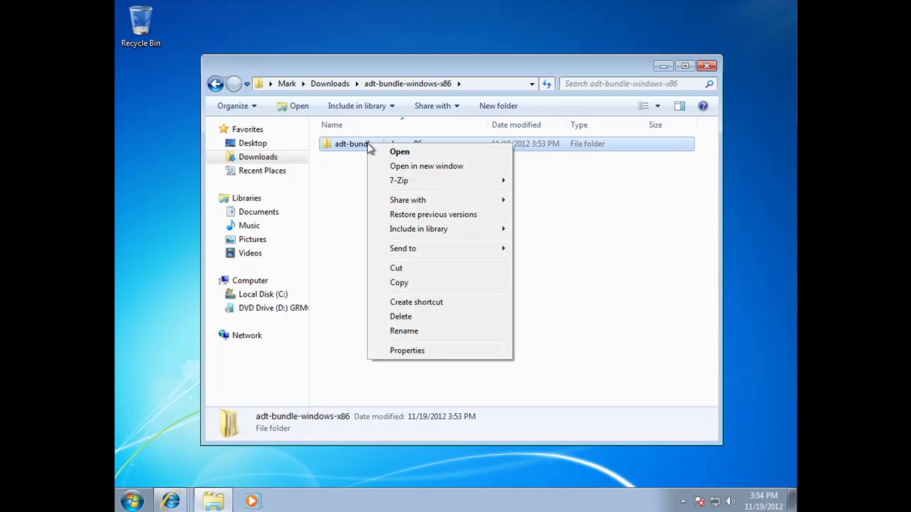
left_click(423, 269)
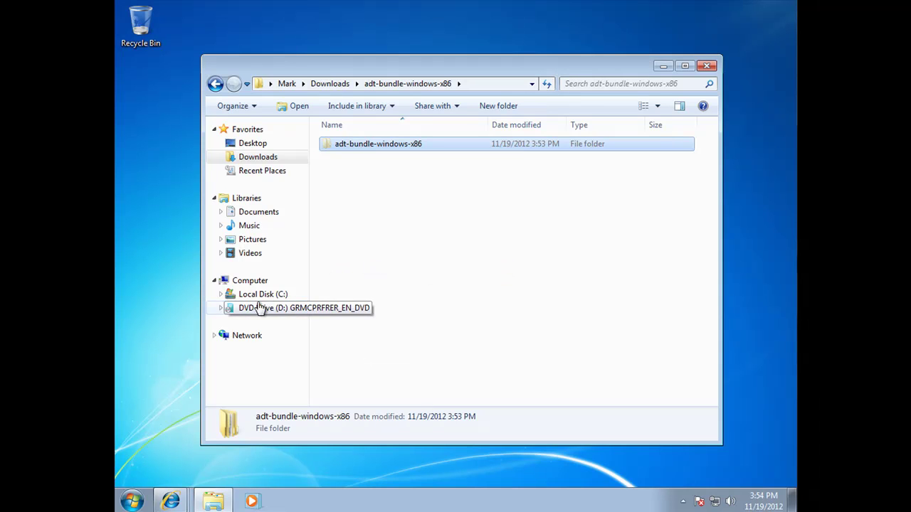
left_click(221, 294)
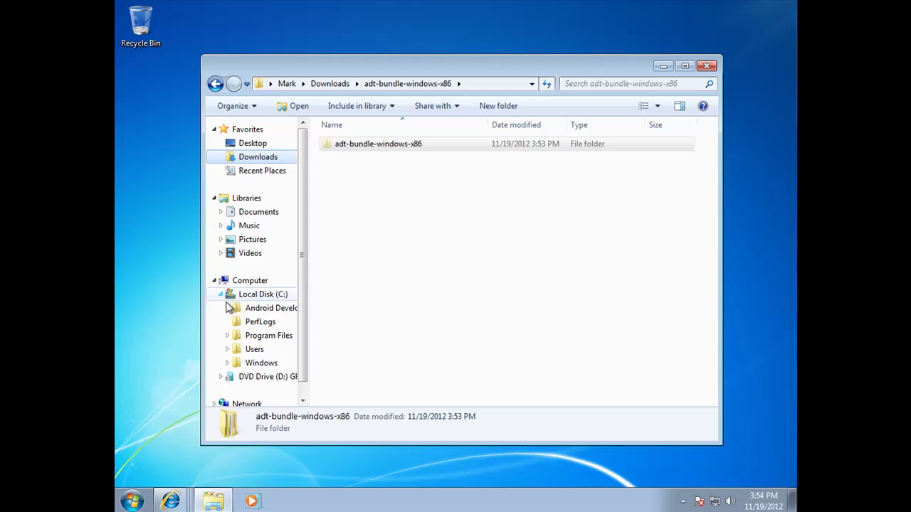
left_click(271, 308)
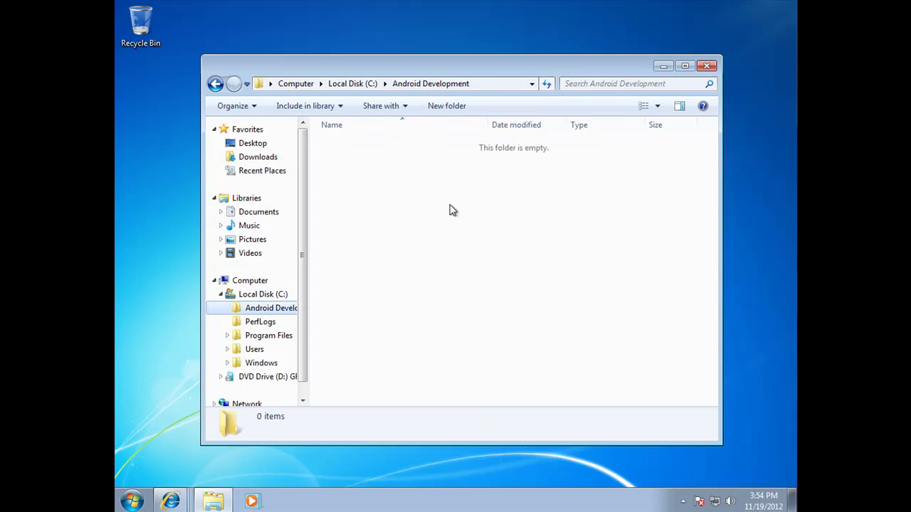
right_click(463, 269)
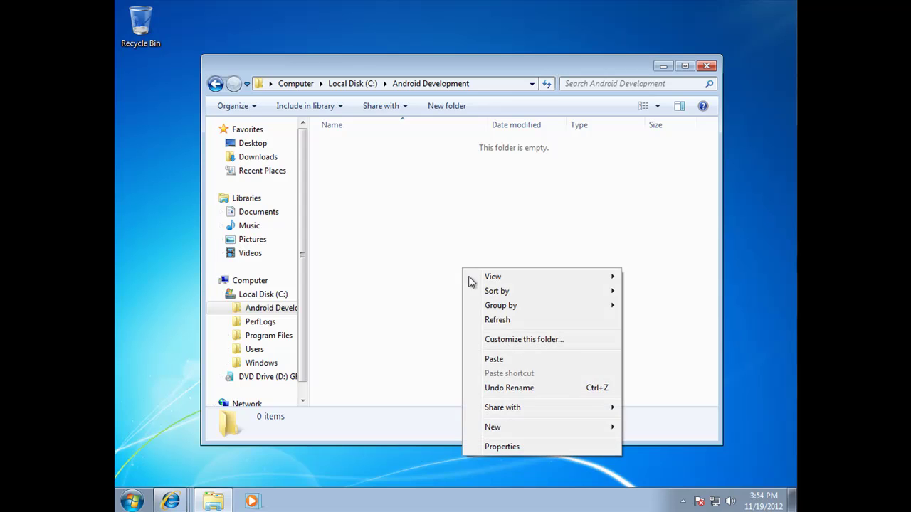
left_click(521, 359)
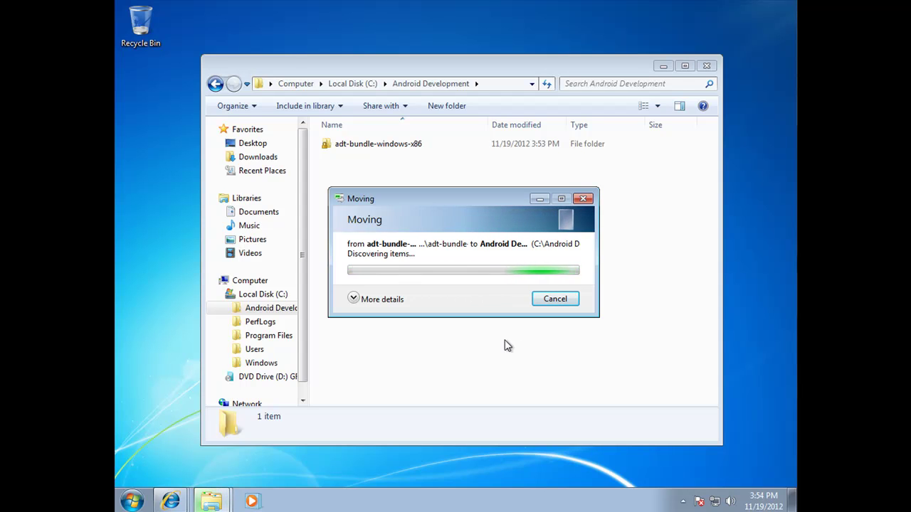
left_click(353, 299)
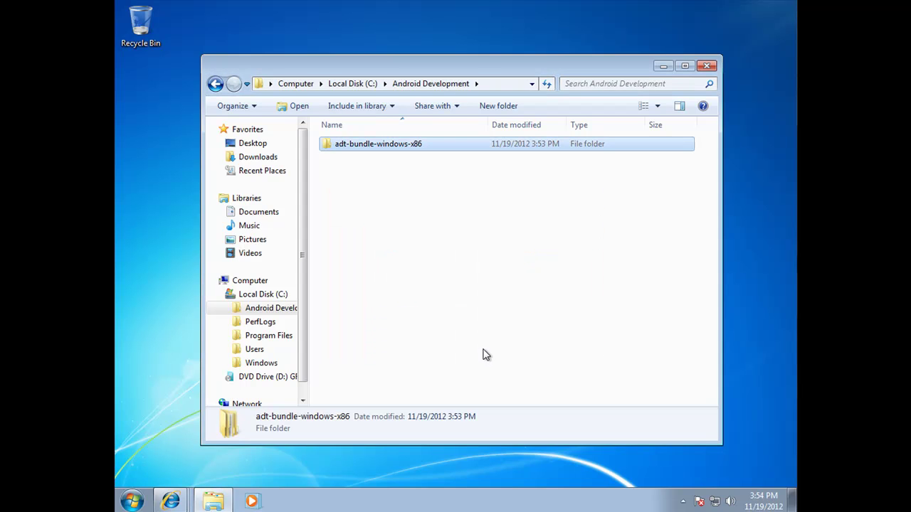
Create a desktop shortcut for the eclipse application in the eclipse folder of the ADT bundle under Android Development.
left_click(250, 313)
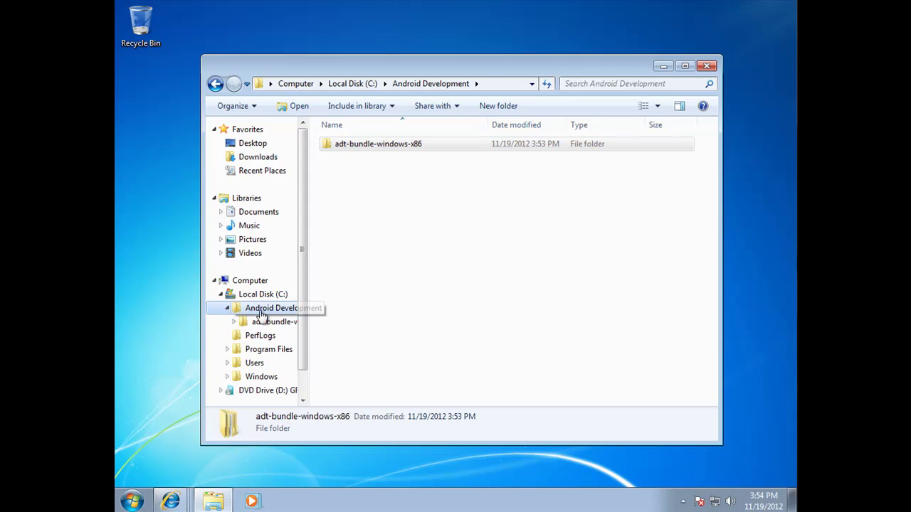
left_click(275, 325)
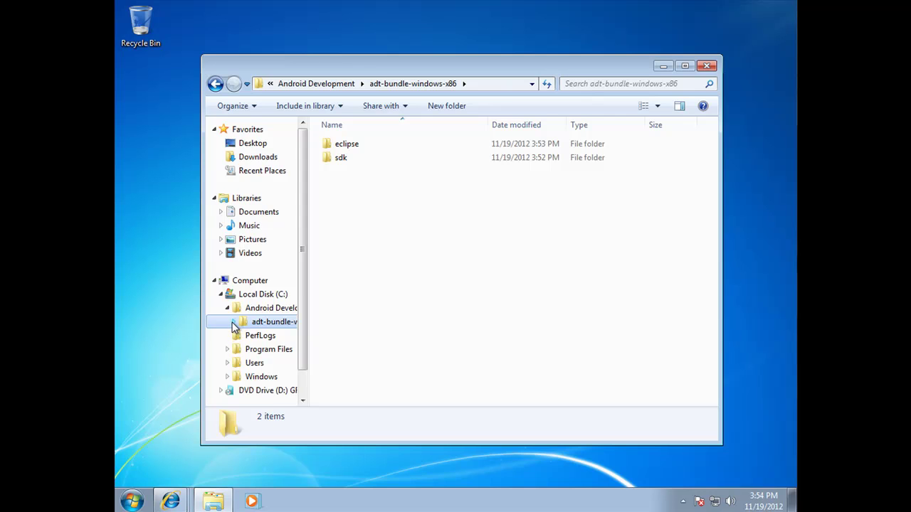
left_click(234, 322)
left_click(274, 338)
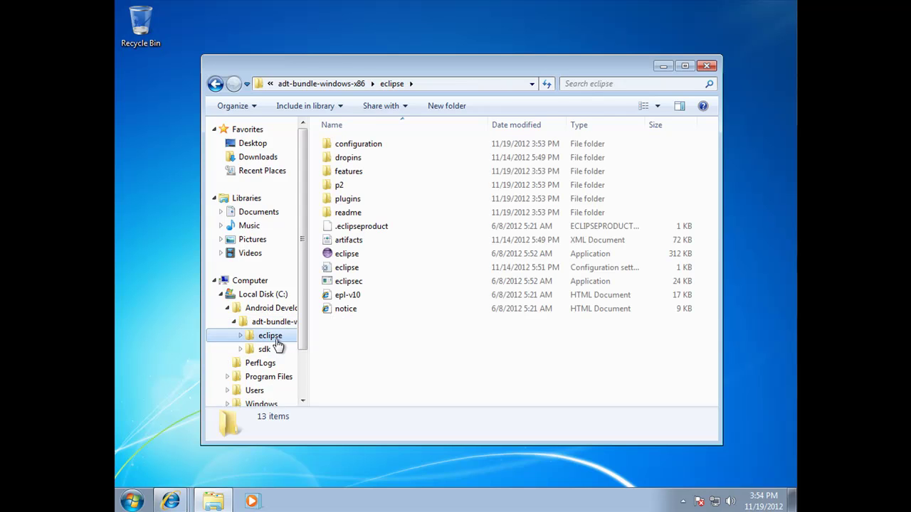
left_click(272, 353)
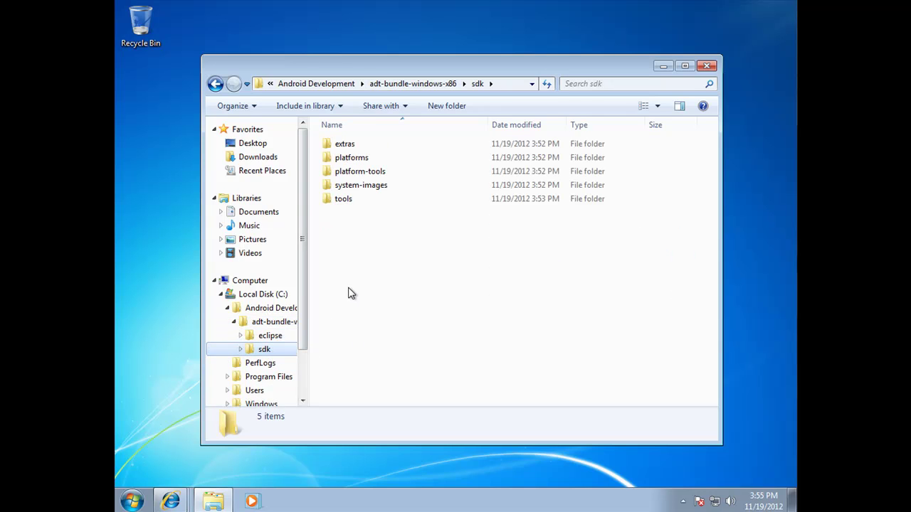
left_click(272, 338)
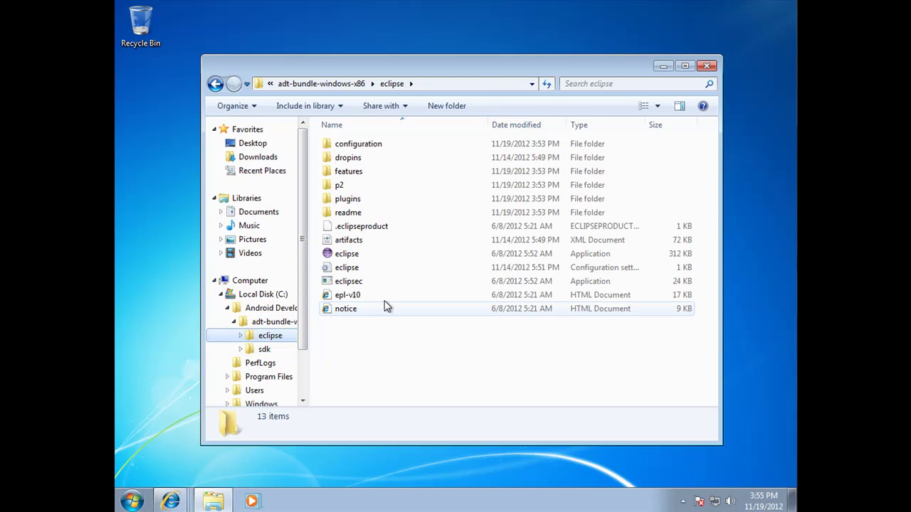
left_click(349, 261)
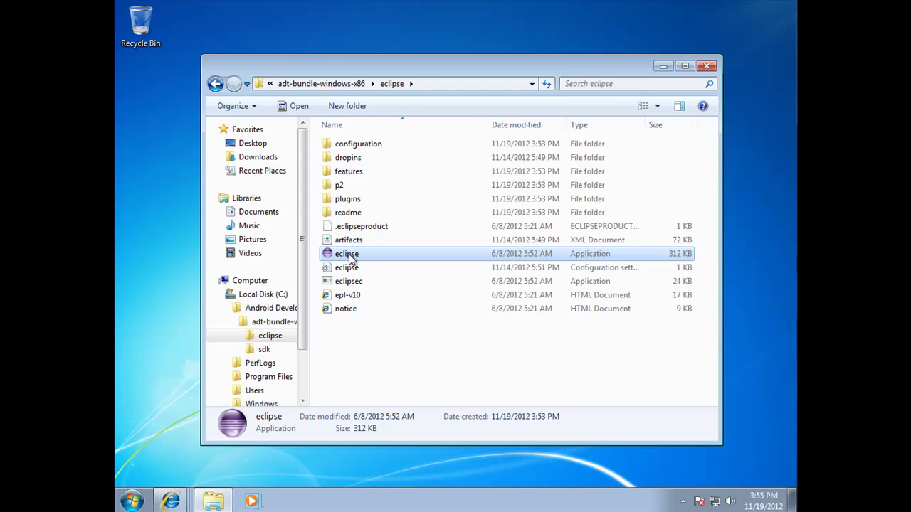
right_click(349, 260)
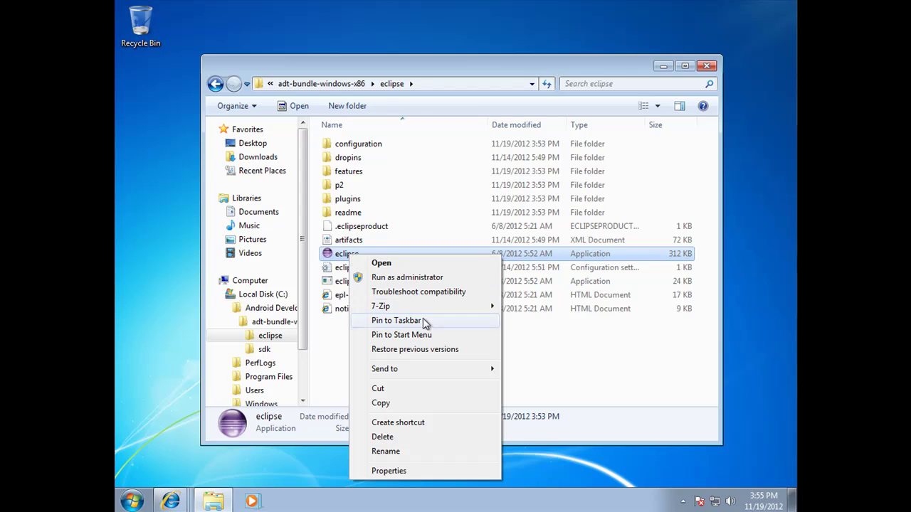
mouse_move(476, 369)
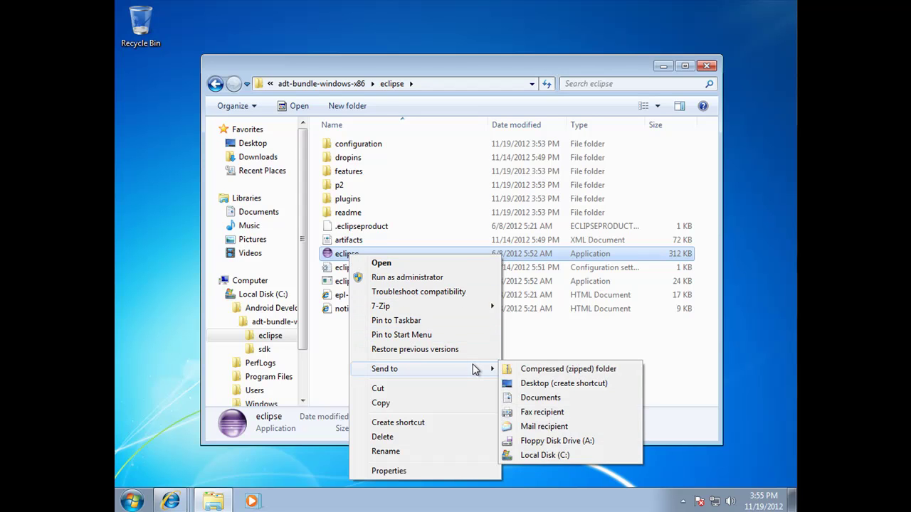
left_click(535, 383)
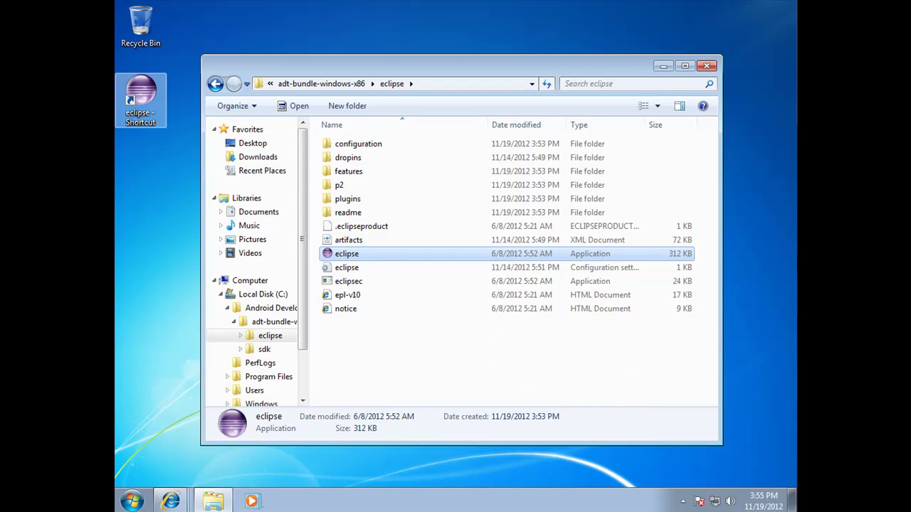
Pin the eclipse application to the Start Menu and check its entry there.
right_click(394, 257)
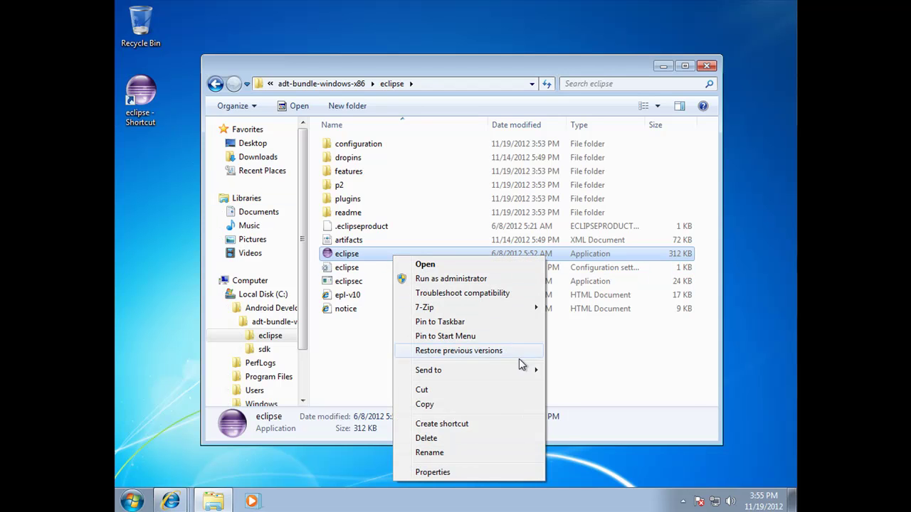
mouse_move(529, 375)
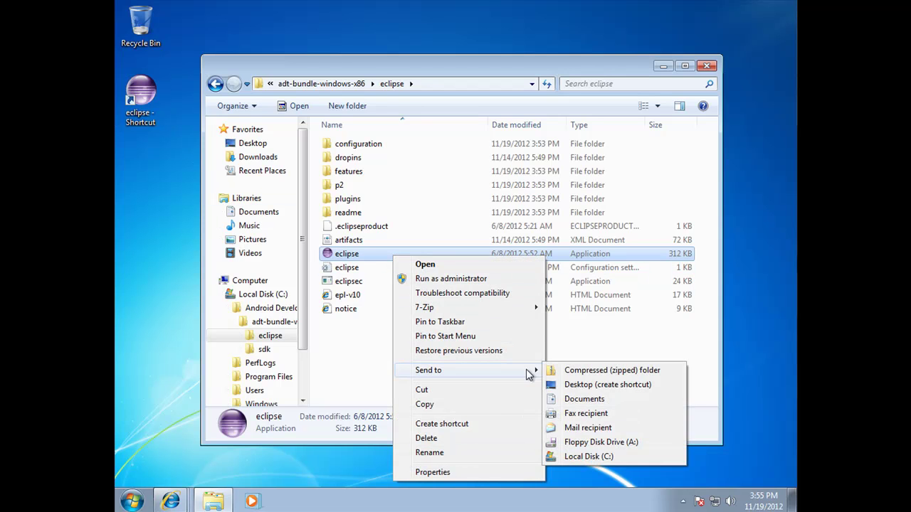
left_click(494, 337)
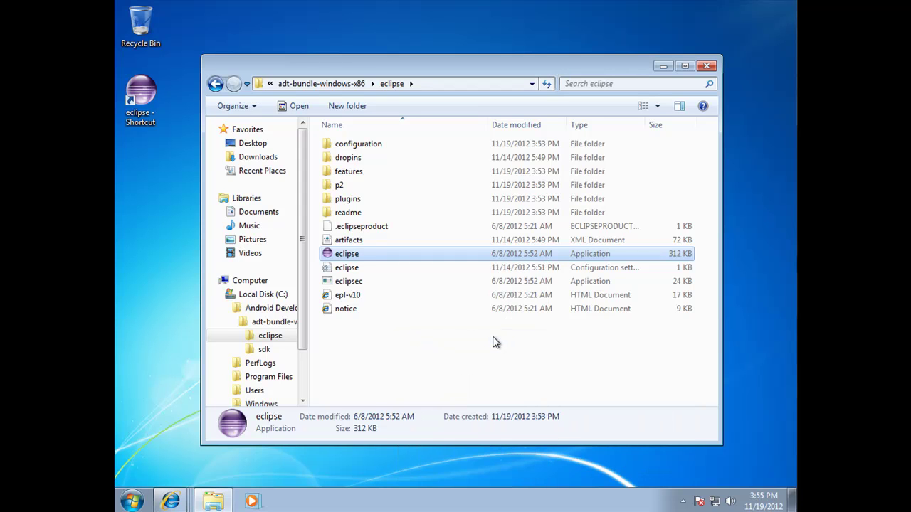
left_click(134, 499)
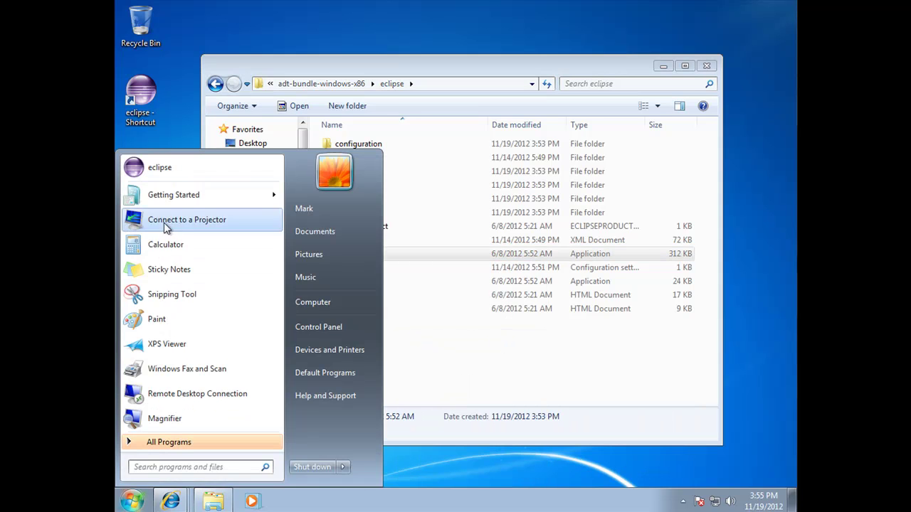
left_click(195, 23)
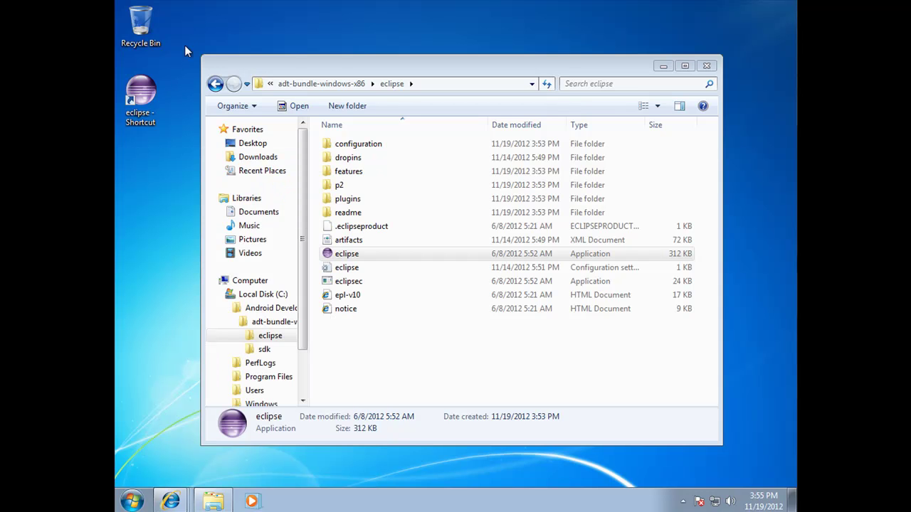
Launch Eclipse from its desktop shortcut and accept the proposed workspace folder as the default that is not asked for again.
left_click(663, 65)
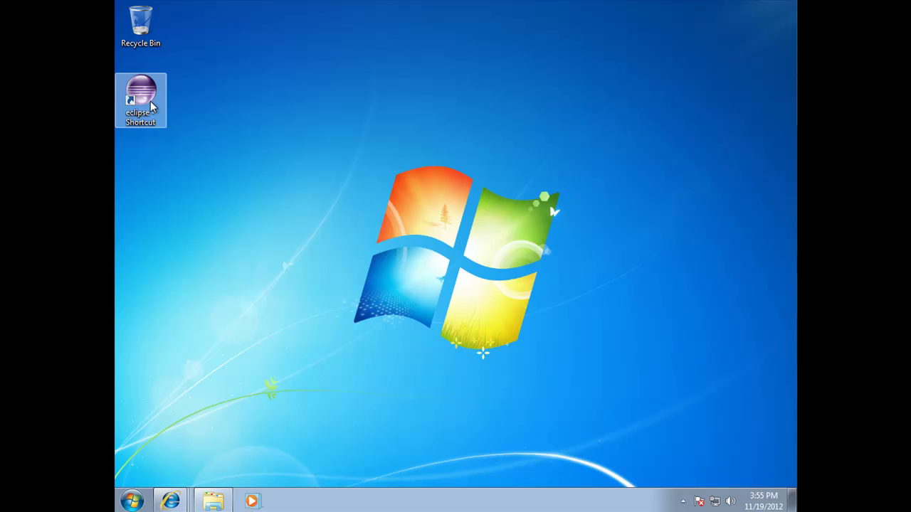
double_click(150, 101)
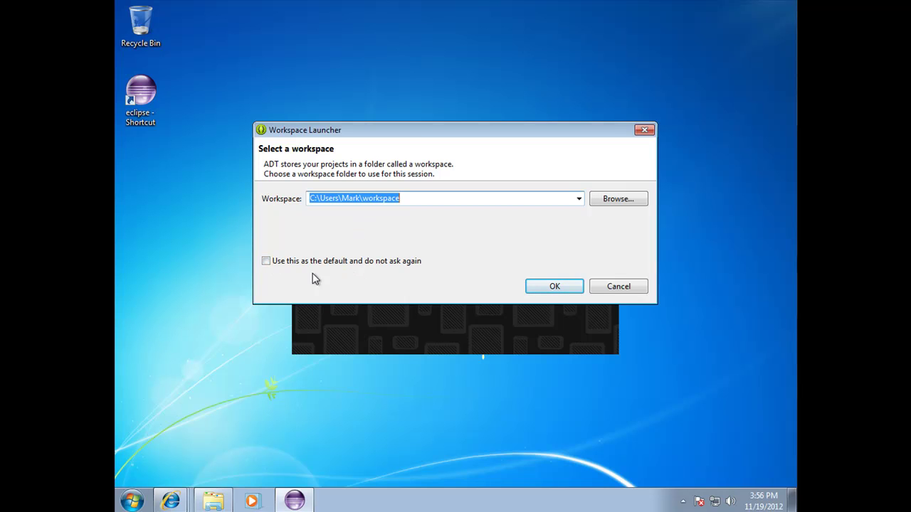
left_click(267, 262)
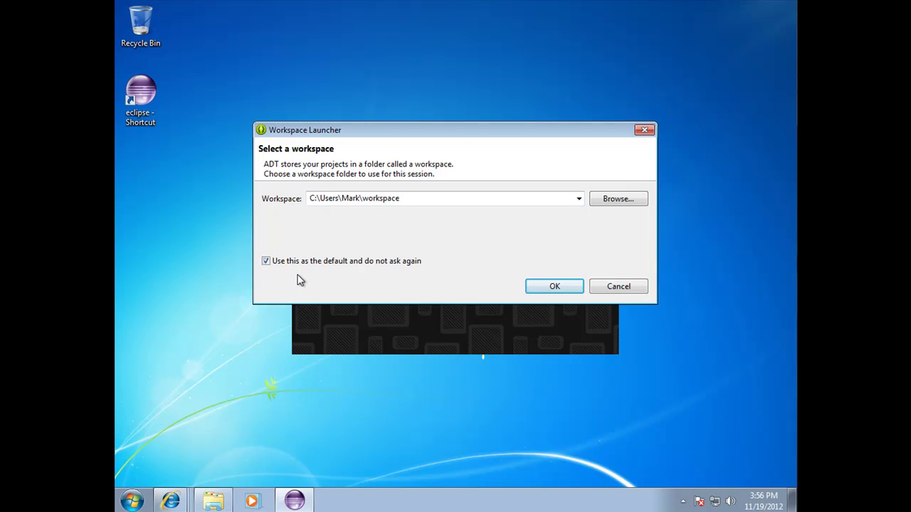
left_click(554, 287)
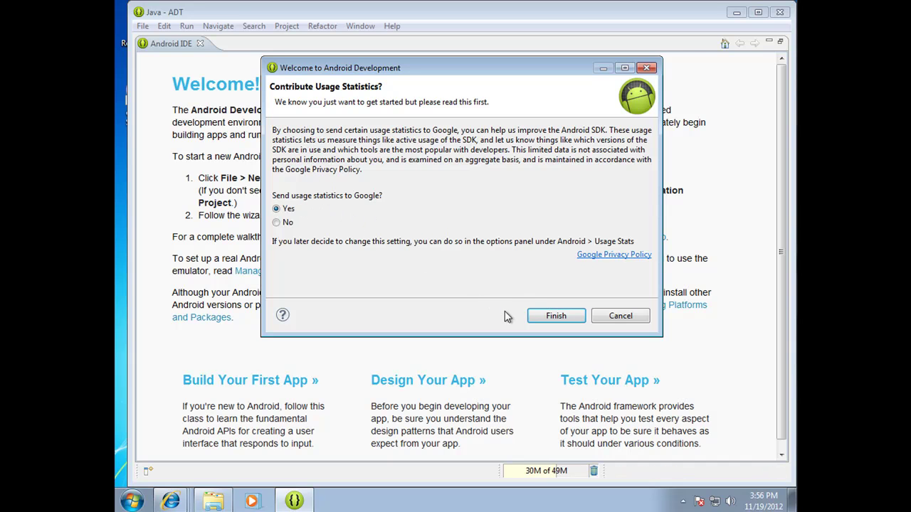
Agree to send usage statistics to Google and close the Android IDE welcome page.
left_click(552, 319)
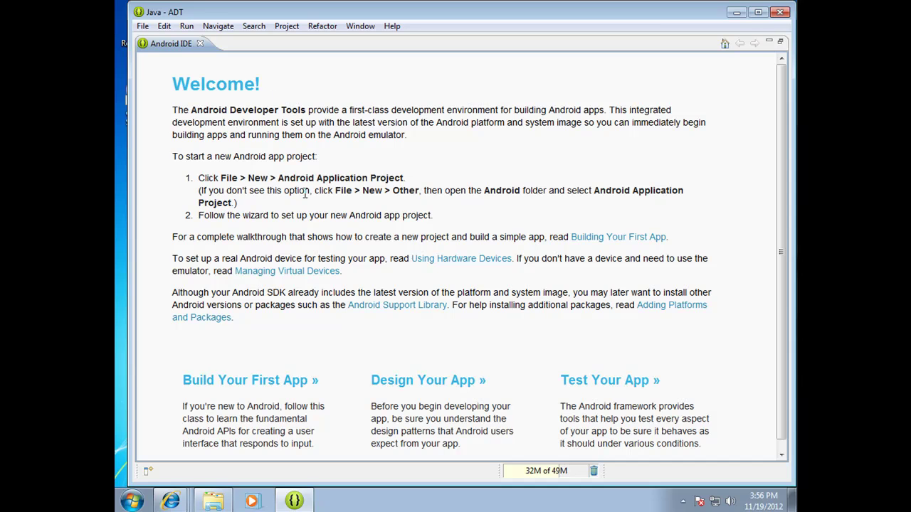
left_click(200, 45)
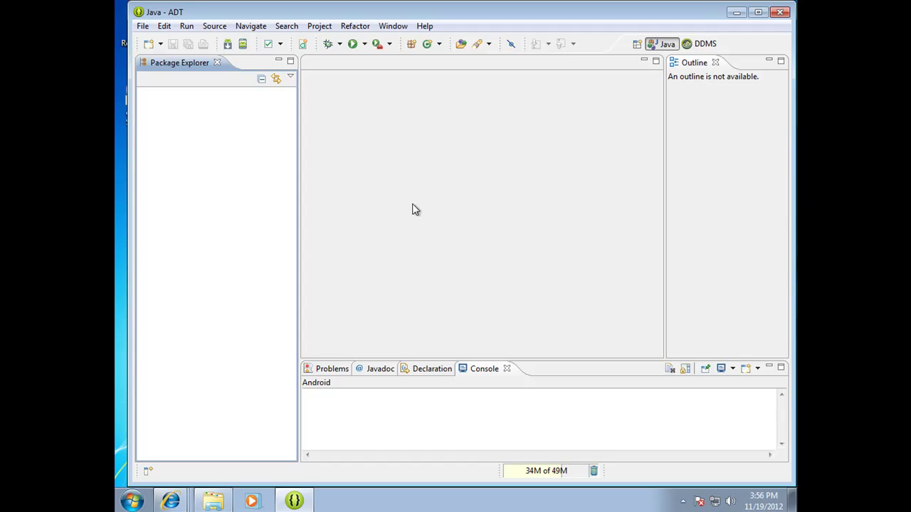
Maximize the Eclipse window and close the Outline, Declaration and Javadoc views.
left_click(760, 11)
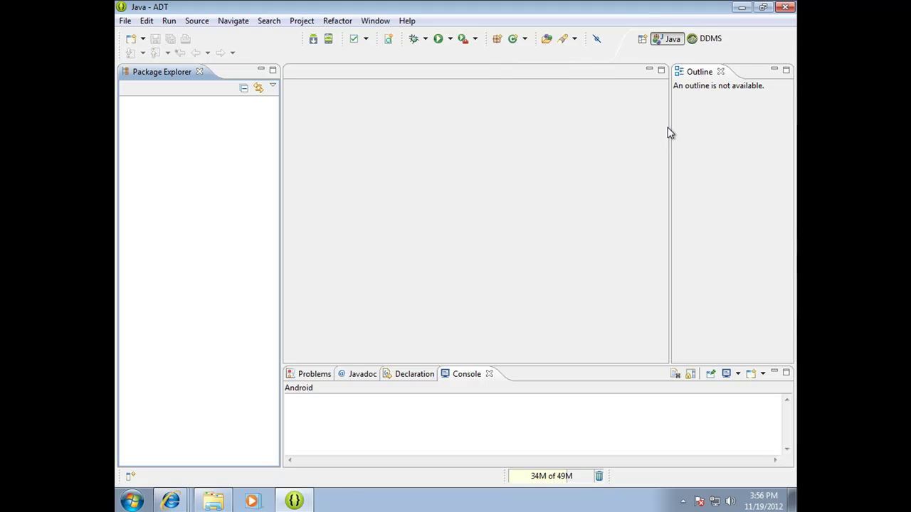
left_click(720, 73)
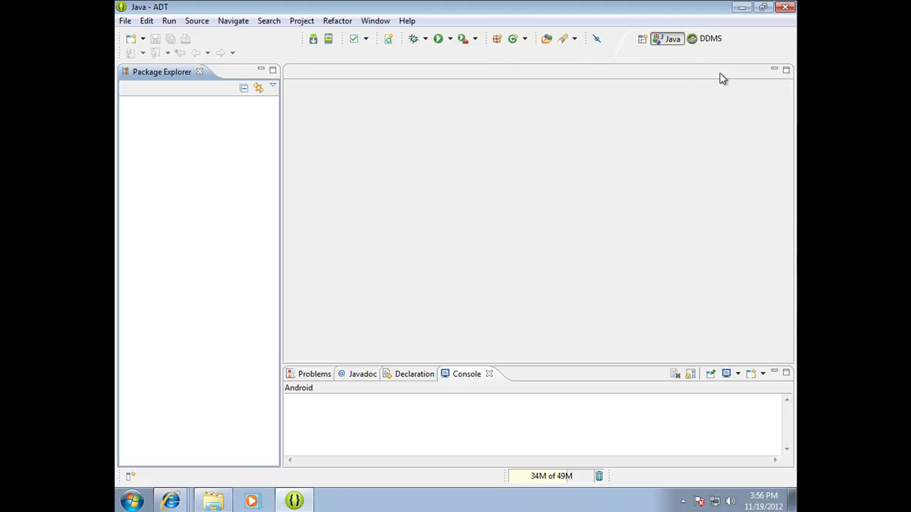
left_click(406, 378)
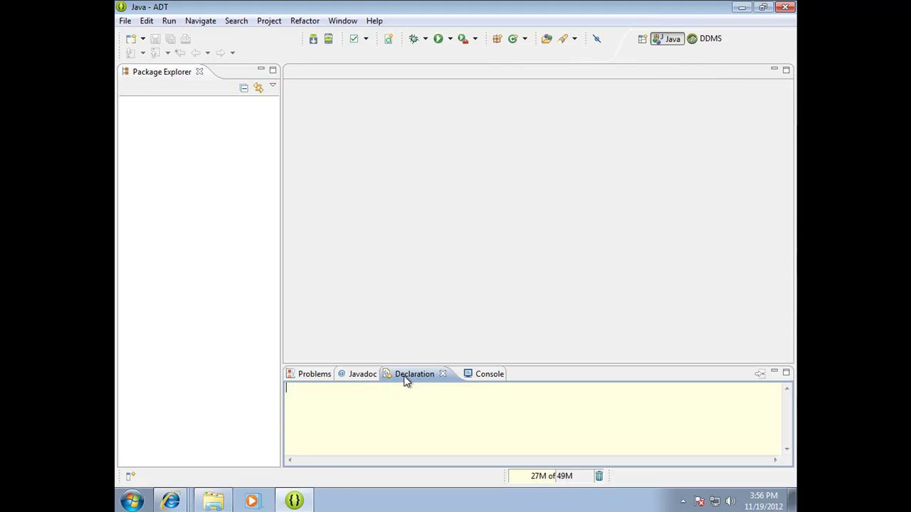
left_click(441, 375)
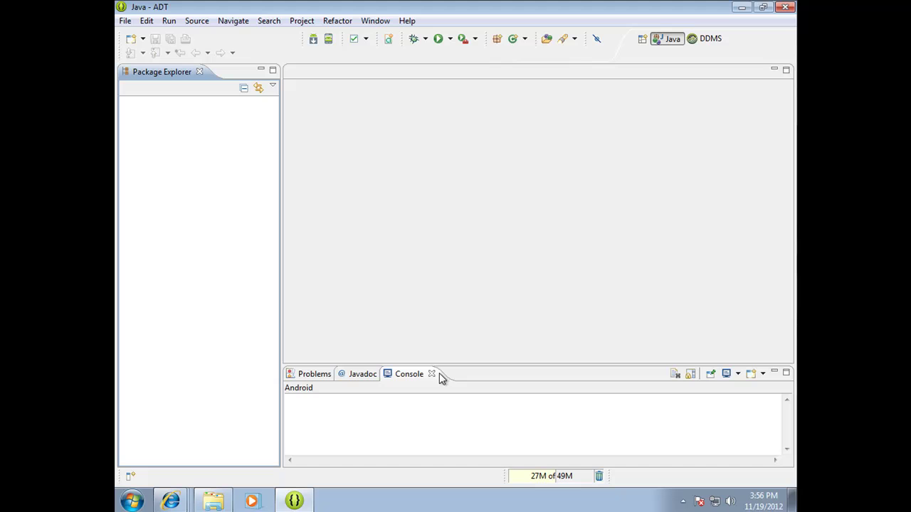
left_click(367, 380)
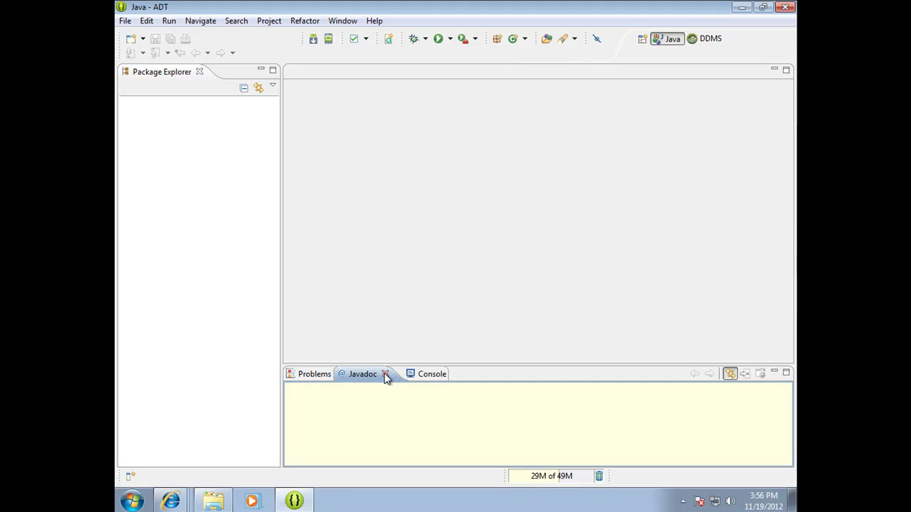
left_click(386, 375)
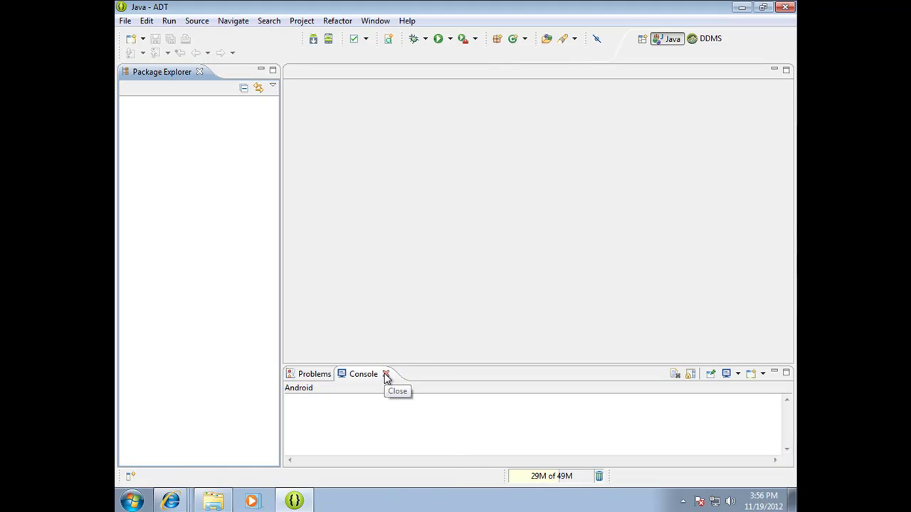
Add the Devices and LogCat views from the Android category to the workbench.
left_click(381, 22)
mouse_move(478, 86)
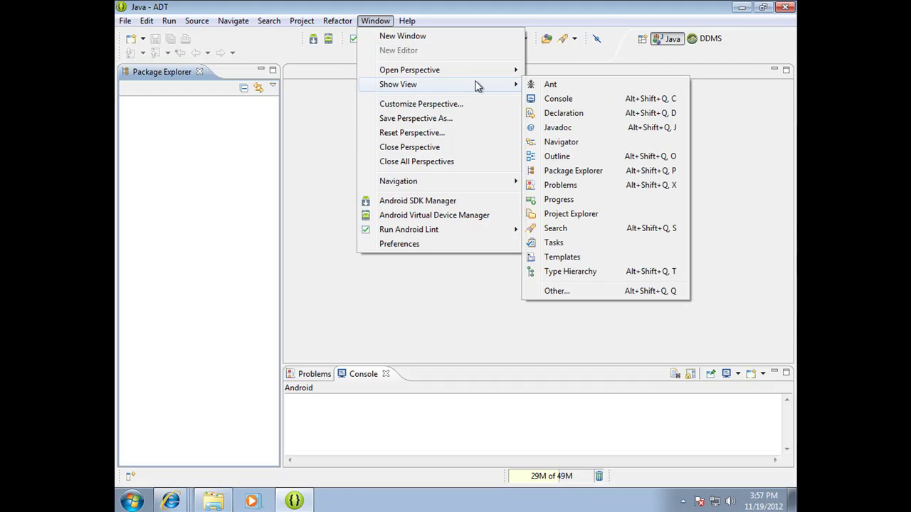
left_click(580, 293)
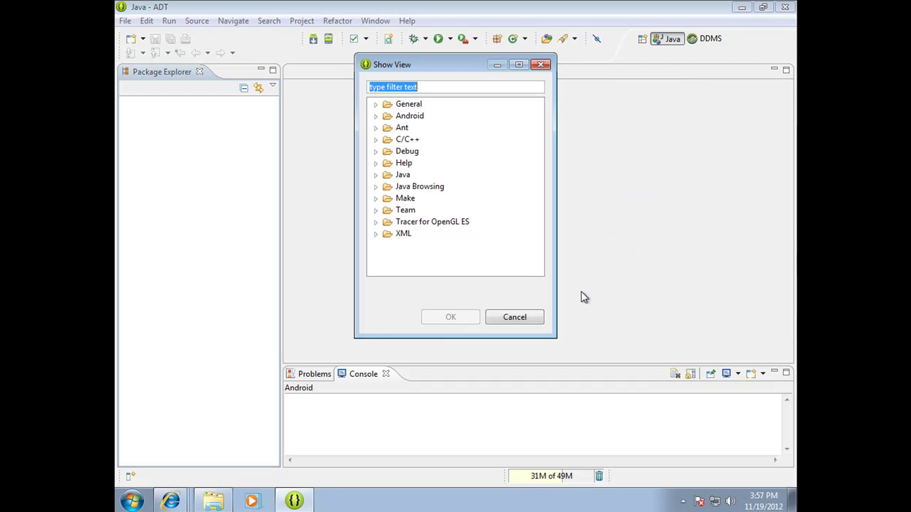
left_click(375, 116)
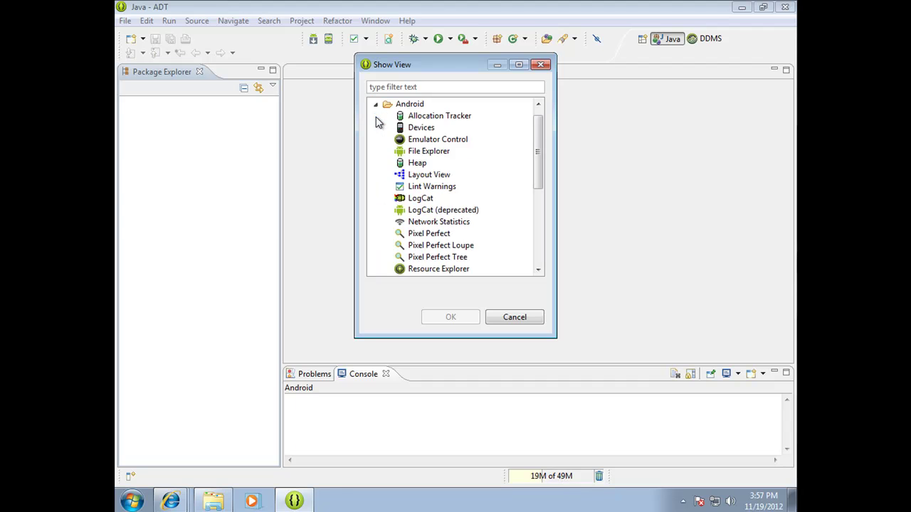
left_click(430, 141)
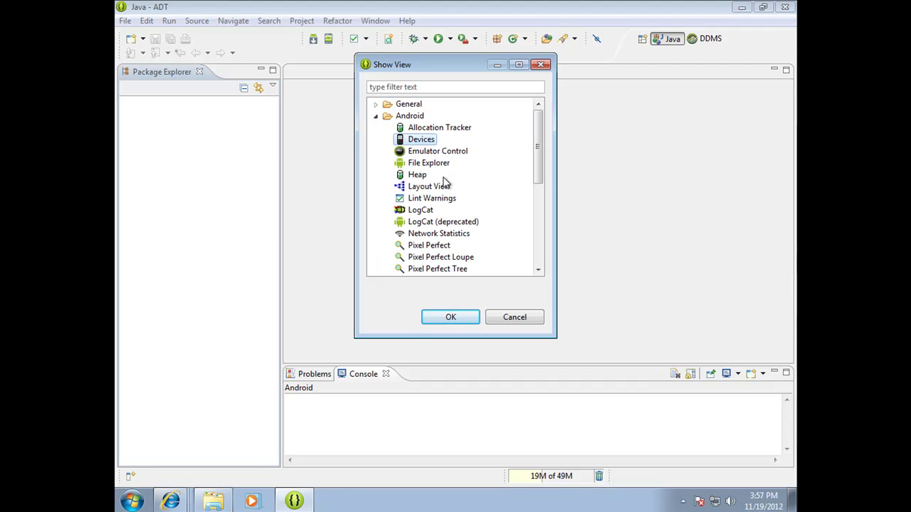
left_click(423, 212, "ctrl")
left_click(450, 317)
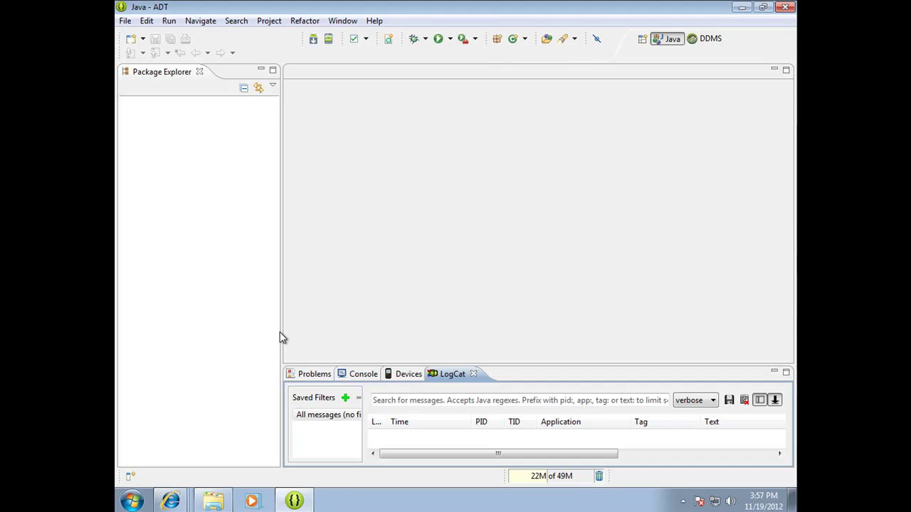
Narrow the Package Explorer and enlarge the view area below the editor, and check the Android console and the Problems view there.
left_click_drag(281, 329, 246, 327)
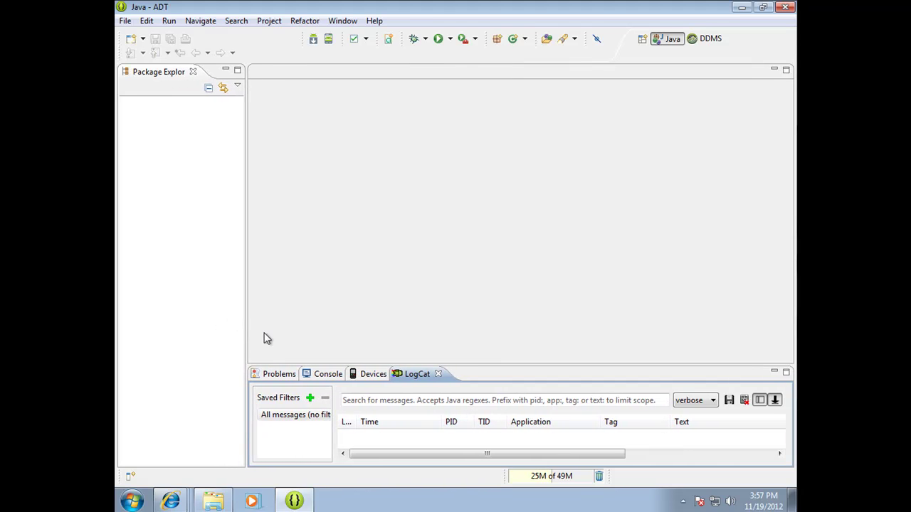
left_click_drag(498, 365, 498, 227)
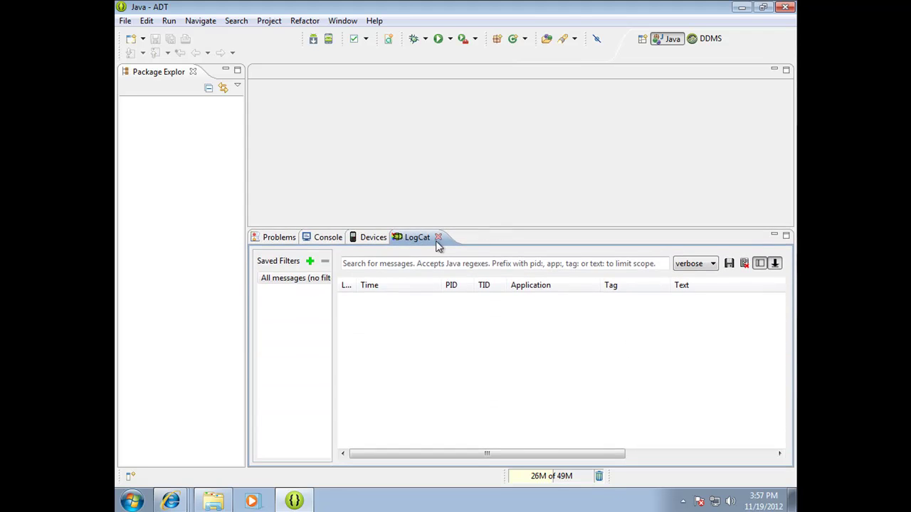
left_click(326, 240)
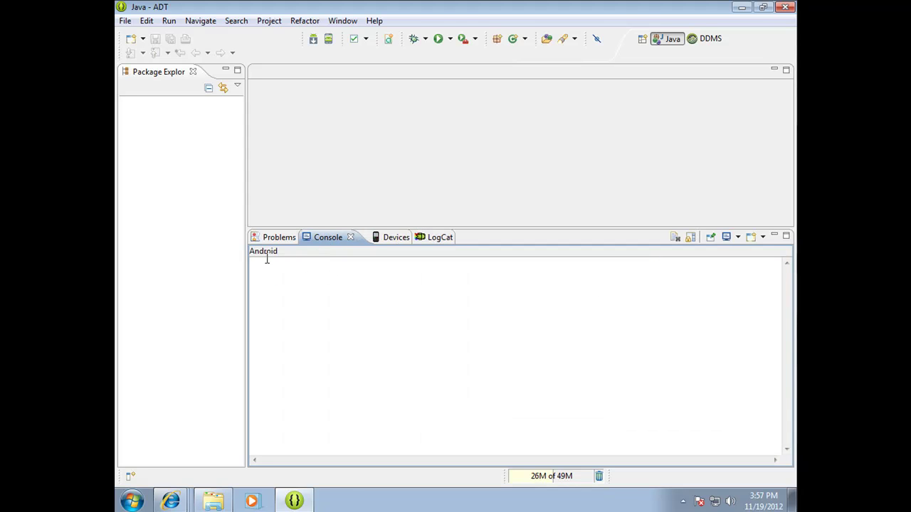
left_click(738, 239)
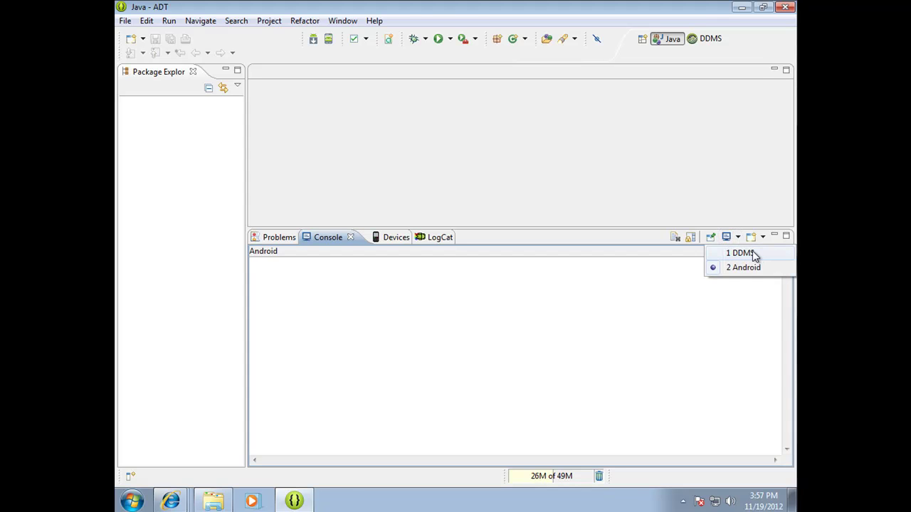
left_click(743, 269)
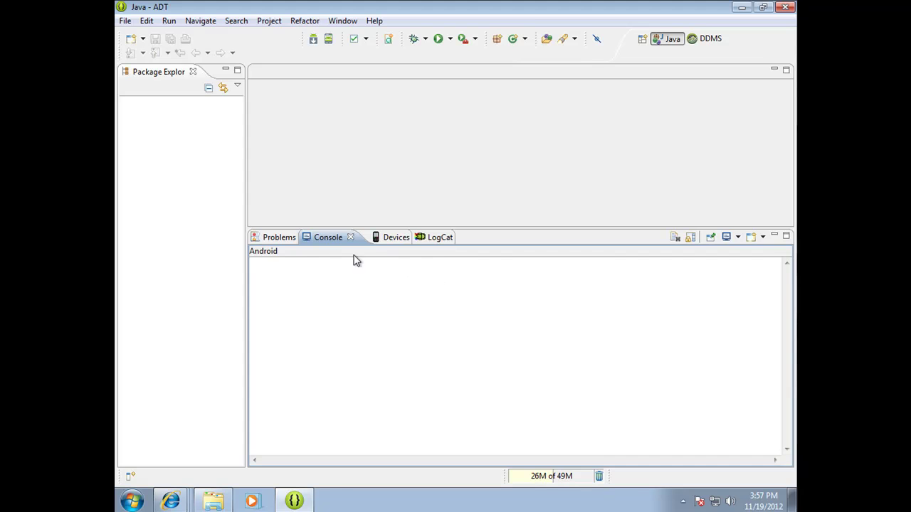
left_click(268, 239)
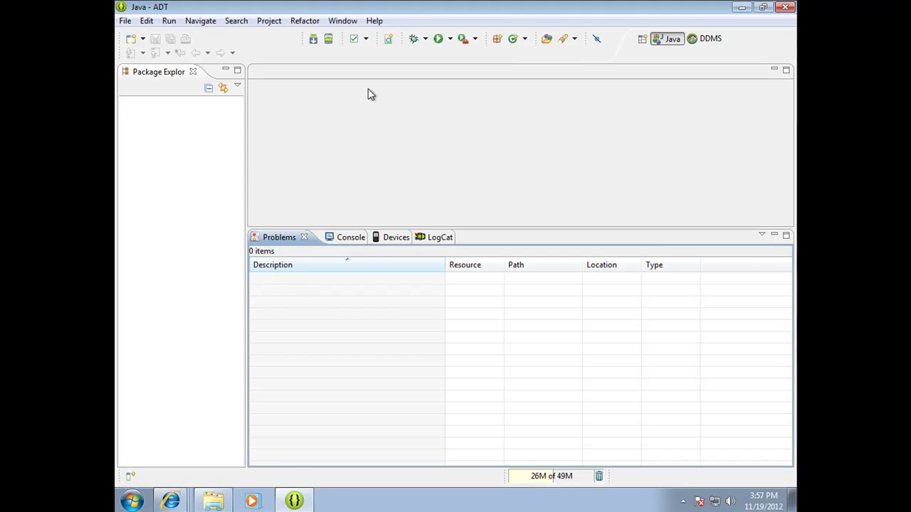
Open the Android SDK Manager.
left_click(338, 23)
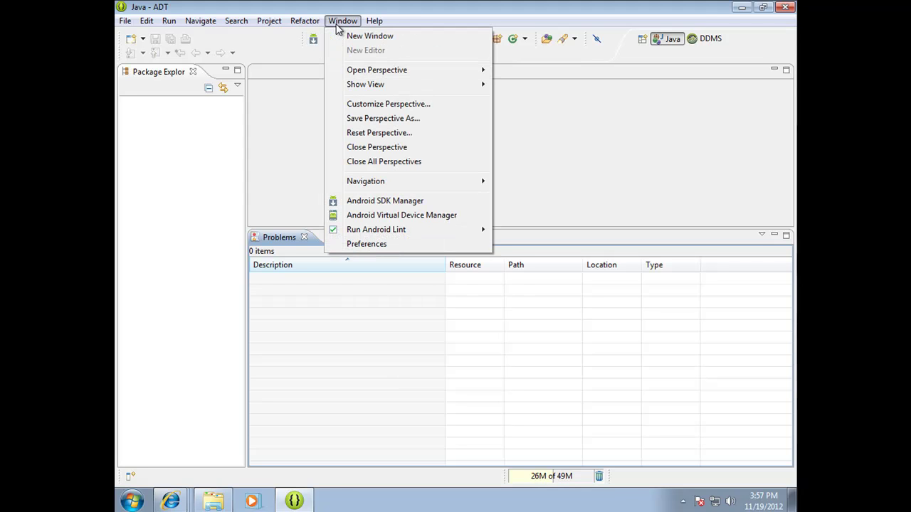
left_click(395, 204)
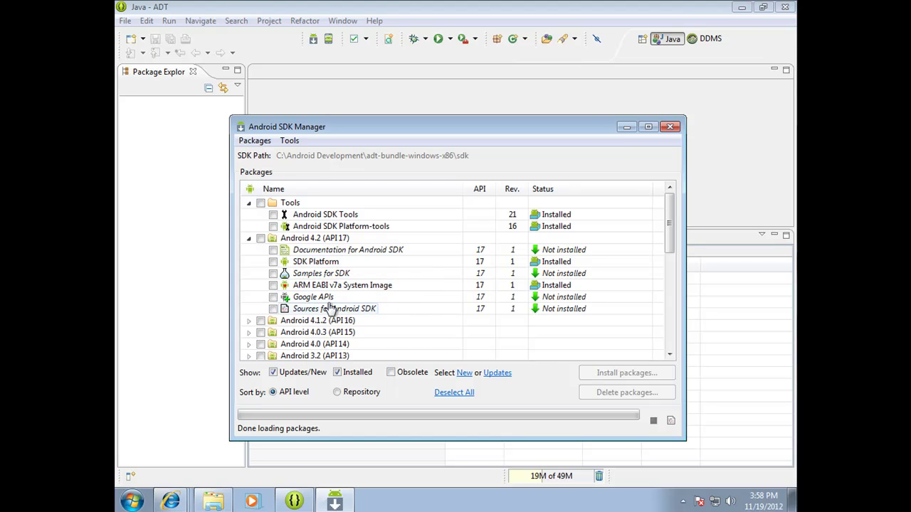
left_click(274, 298)
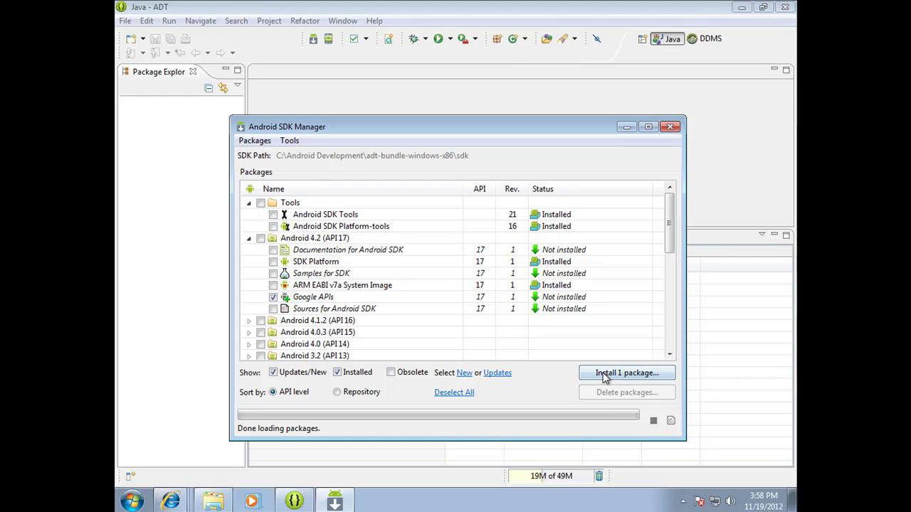
left_click(274, 298)
left_click(275, 298)
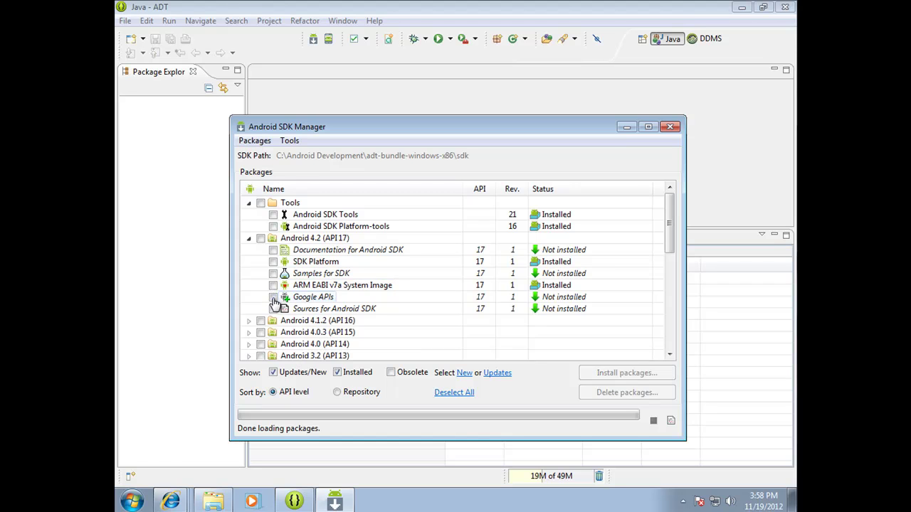
Install the SDK Platform and Google APIs packages of Android 2.2 (API 8), accepting all licences, and close the Android SDK Manager.
left_click(249, 239)
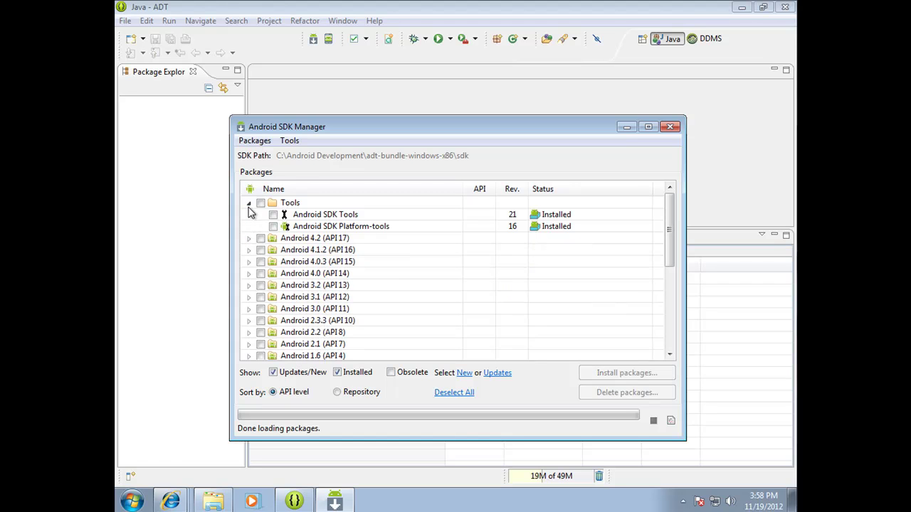
left_click(249, 203)
left_click_drag(669, 248, 664, 288)
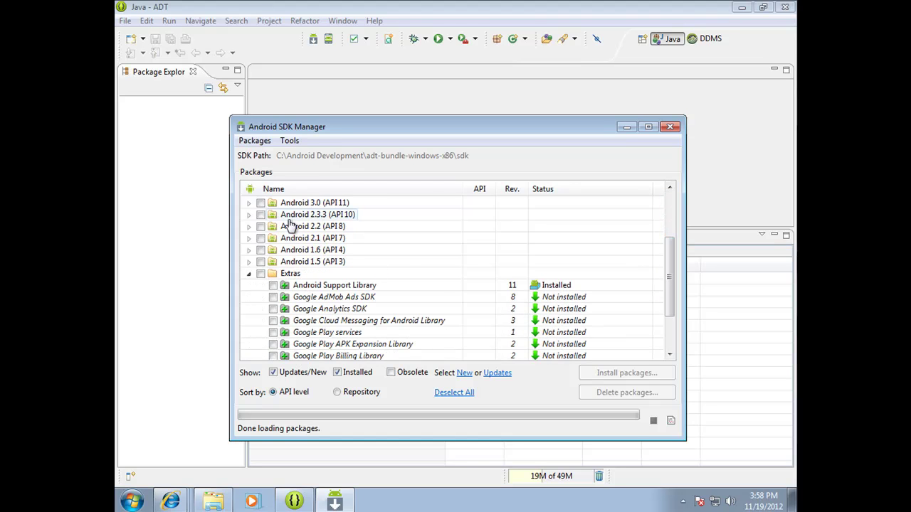
left_click(249, 226)
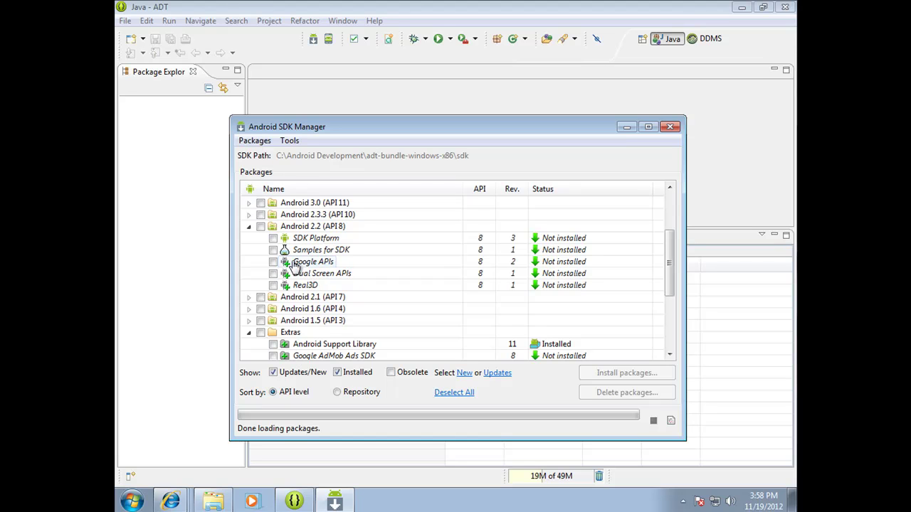
left_click(272, 262)
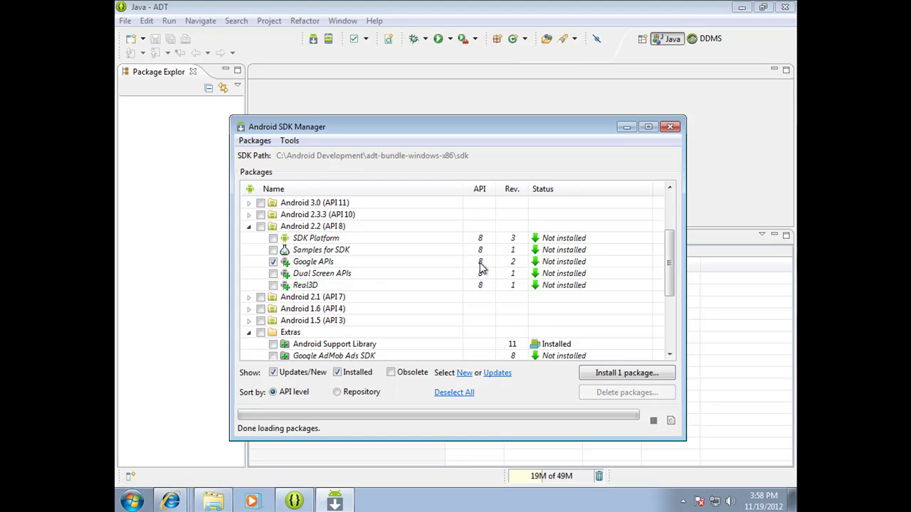
left_click(273, 238)
left_click(610, 377)
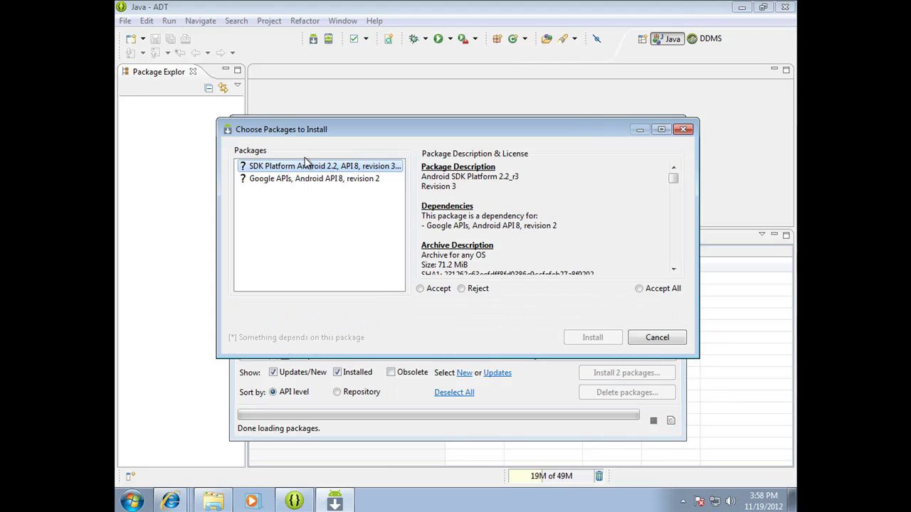
left_click(660, 293)
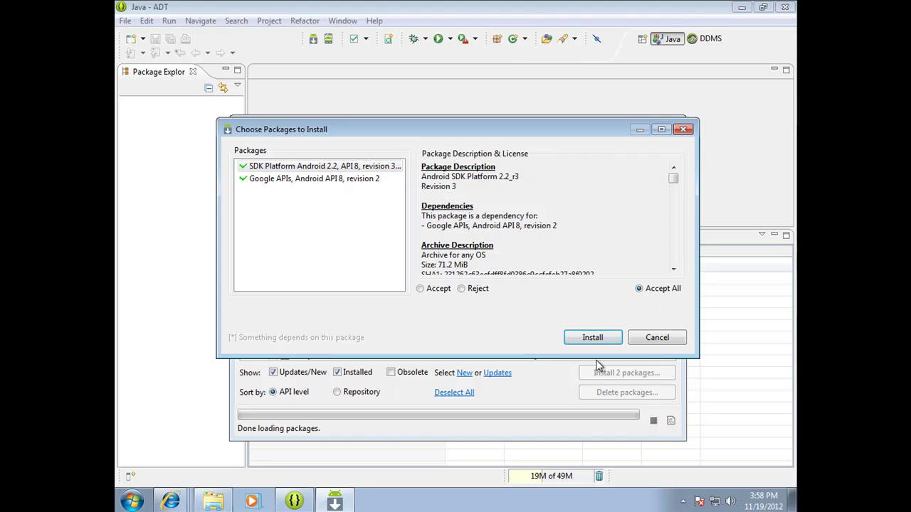
left_click(591, 342)
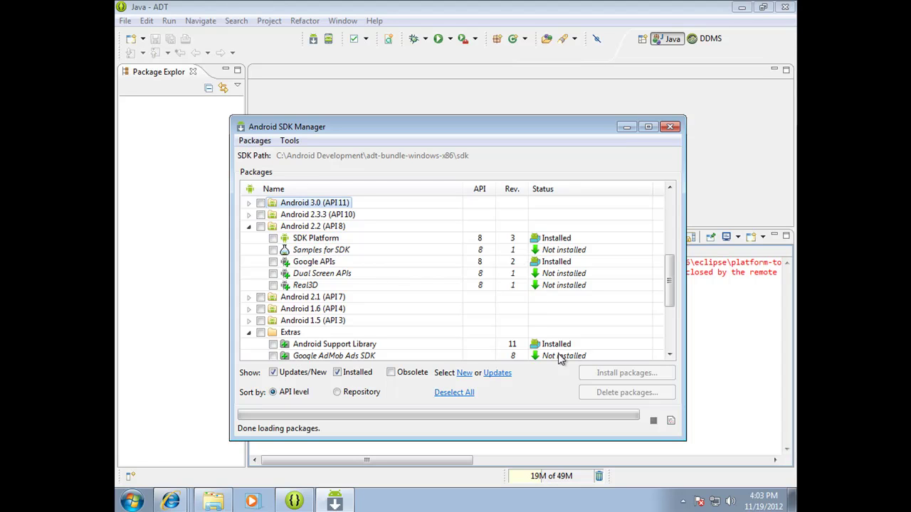
left_click(669, 128)
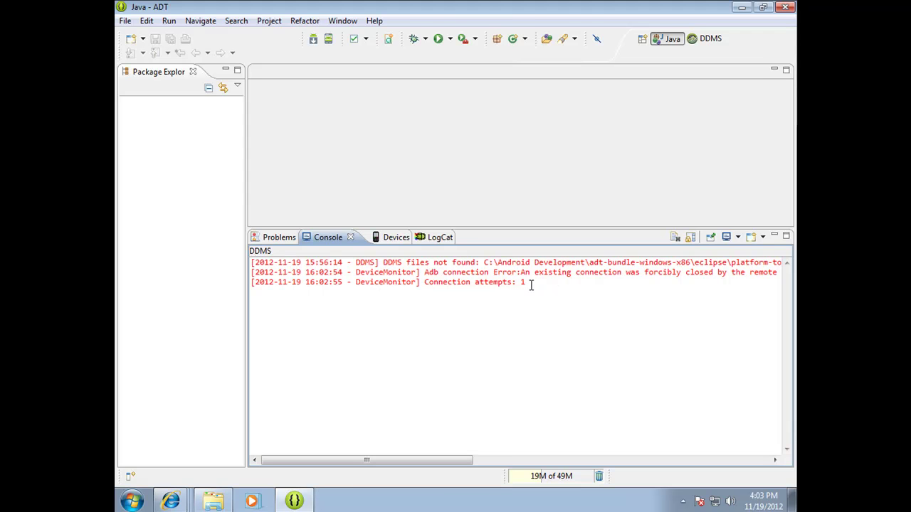
left_click_drag(506, 284, 239, 265)
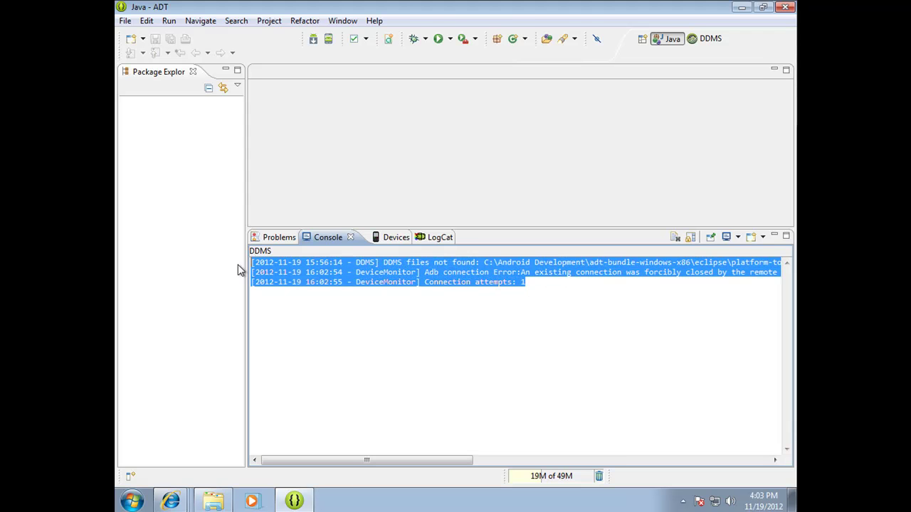
left_click(279, 282)
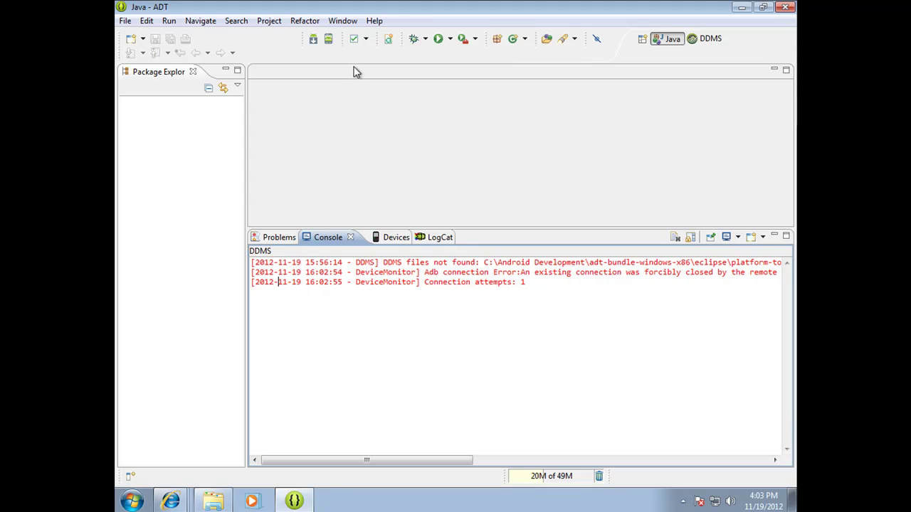
left_click(341, 21)
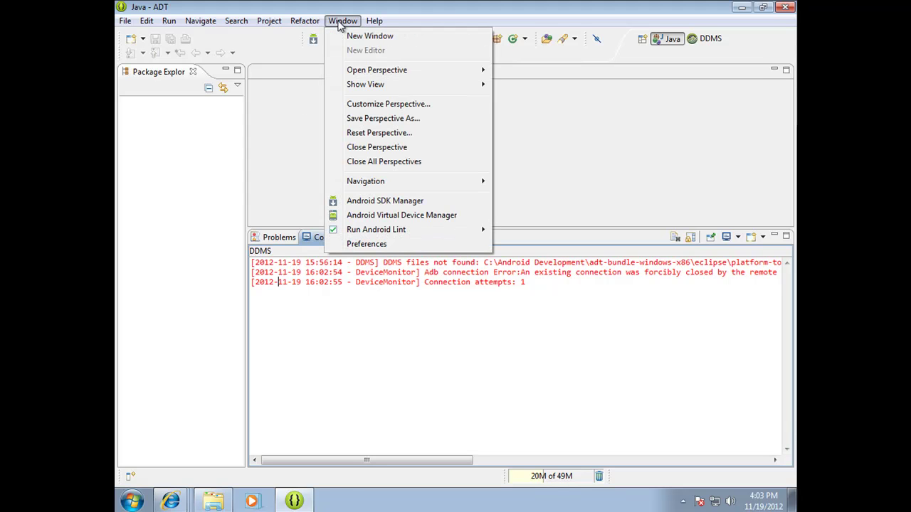
left_click(395, 218)
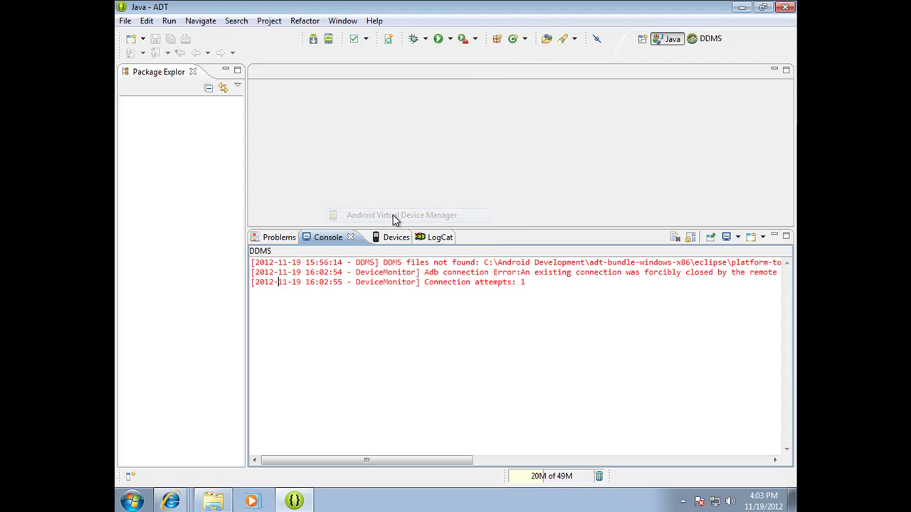
left_click_drag(409, 114, 430, 24)
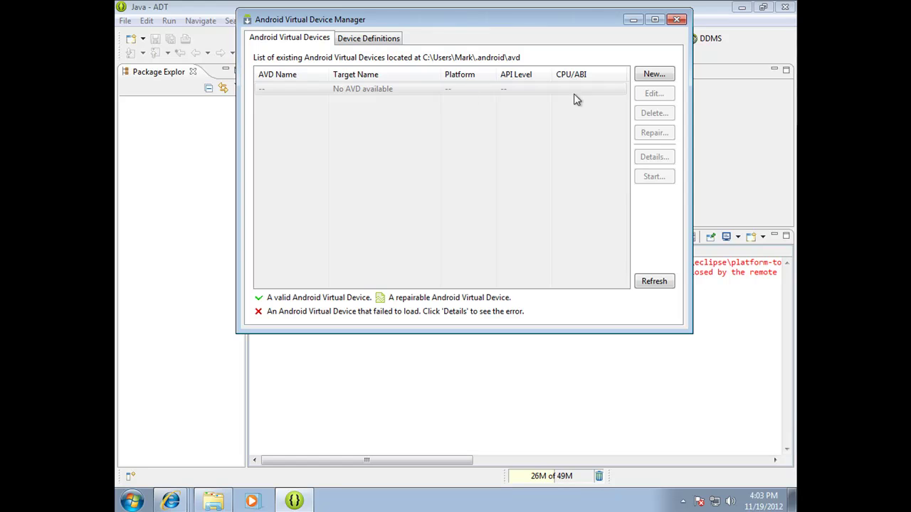
left_click(654, 75)
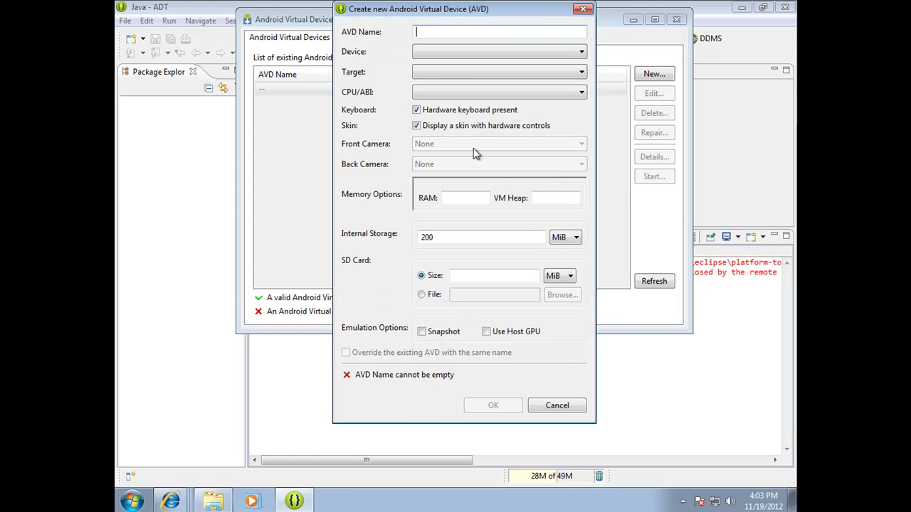
type("Buzztouch")
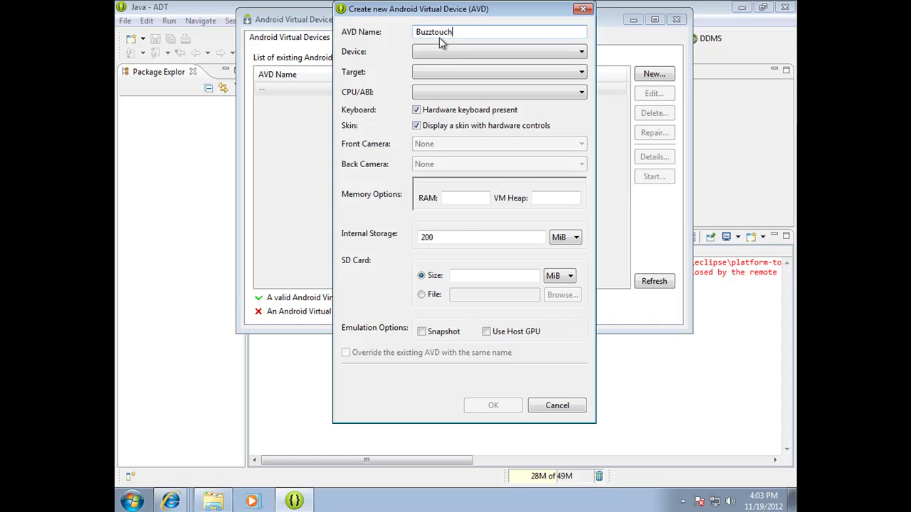
left_click(442, 51)
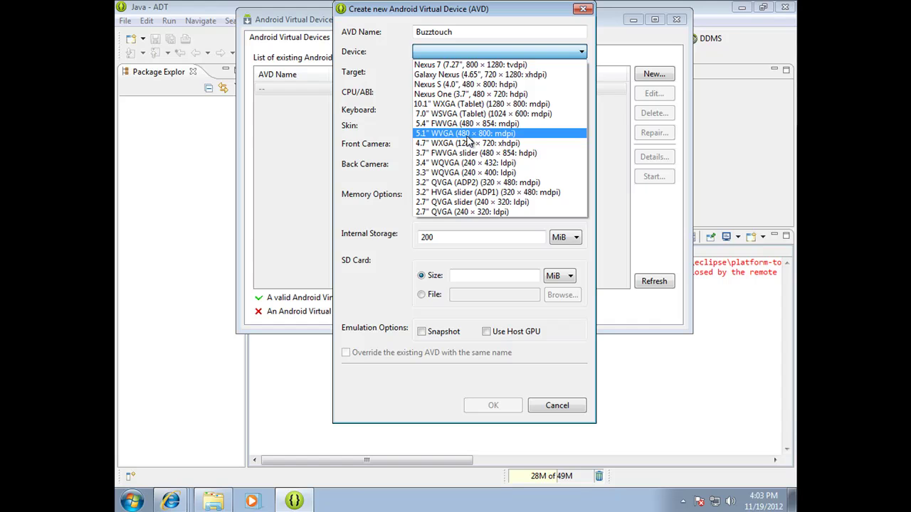
left_click(466, 135)
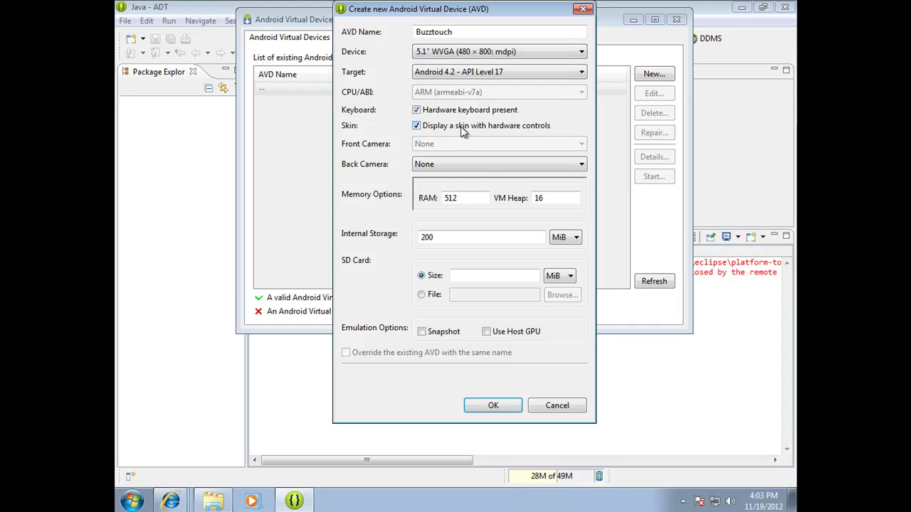
left_click(439, 74)
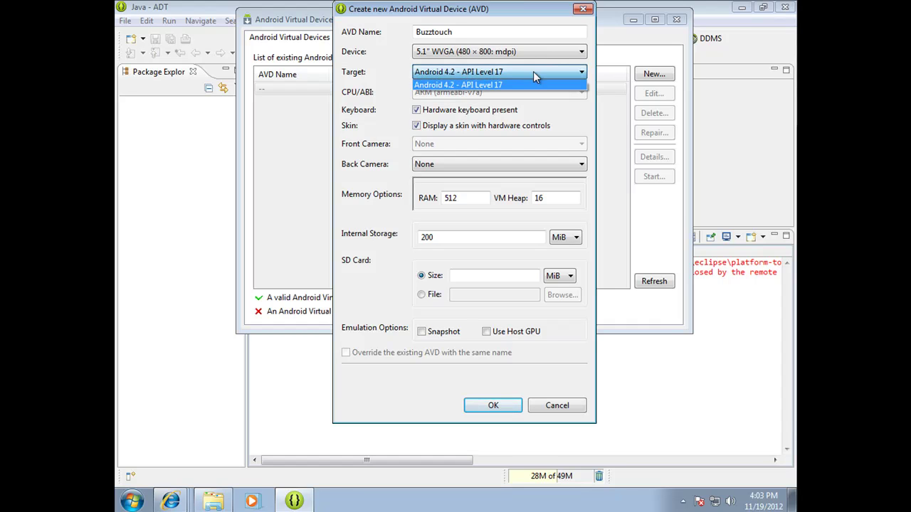
left_click(535, 71)
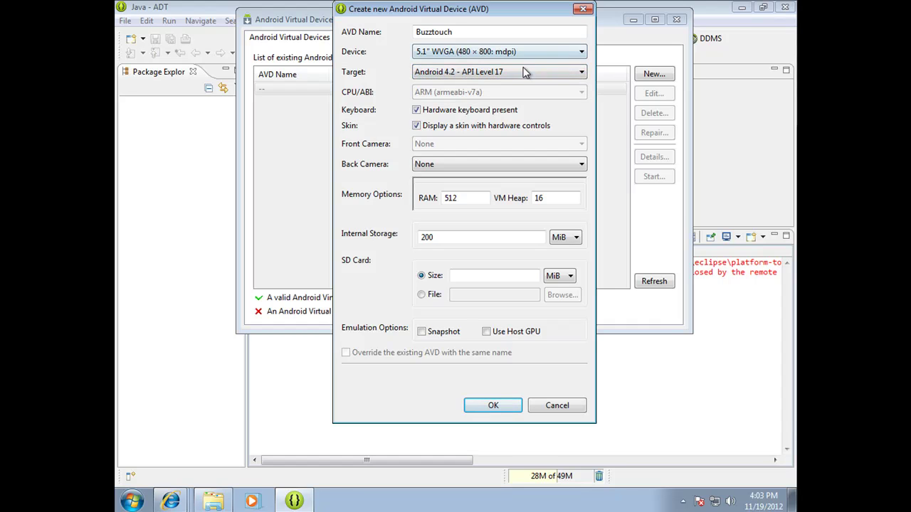
left_click(489, 73)
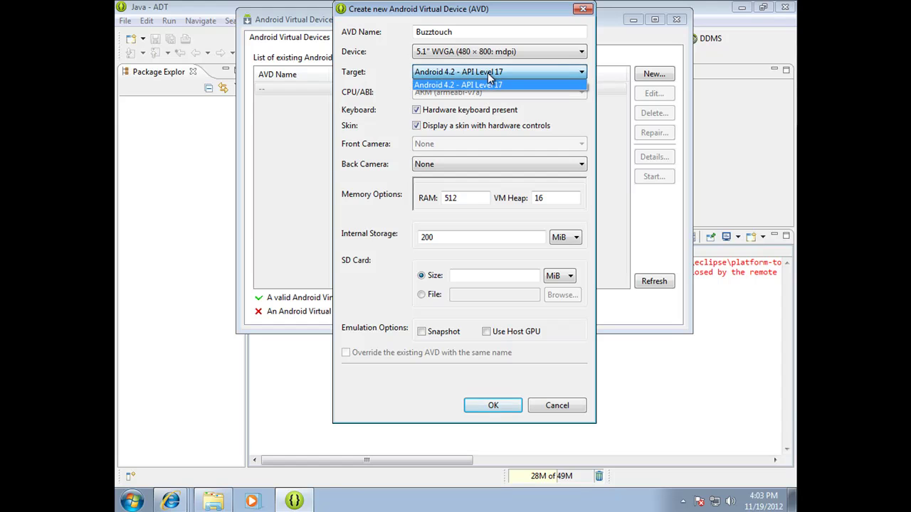
left_click(499, 85)
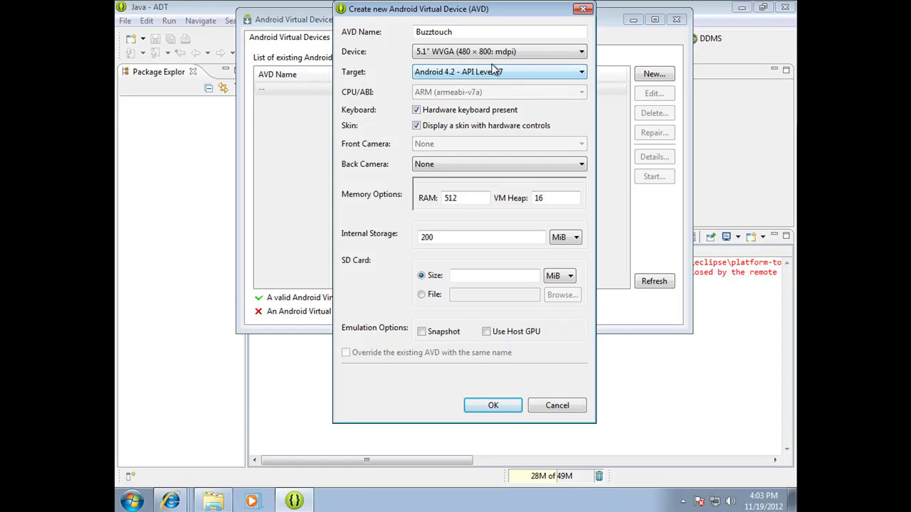
left_click(487, 55)
left_click(486, 62)
left_click(482, 72)
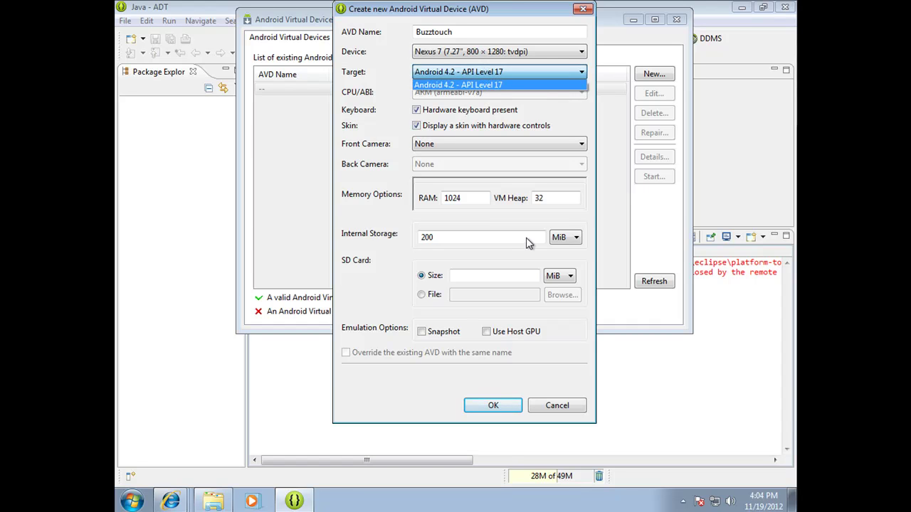
left_click(519, 221)
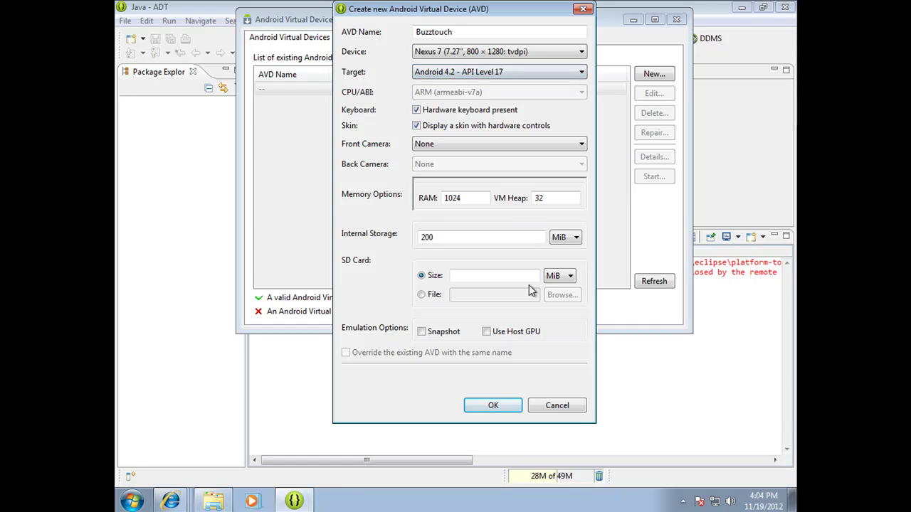
left_click(556, 406)
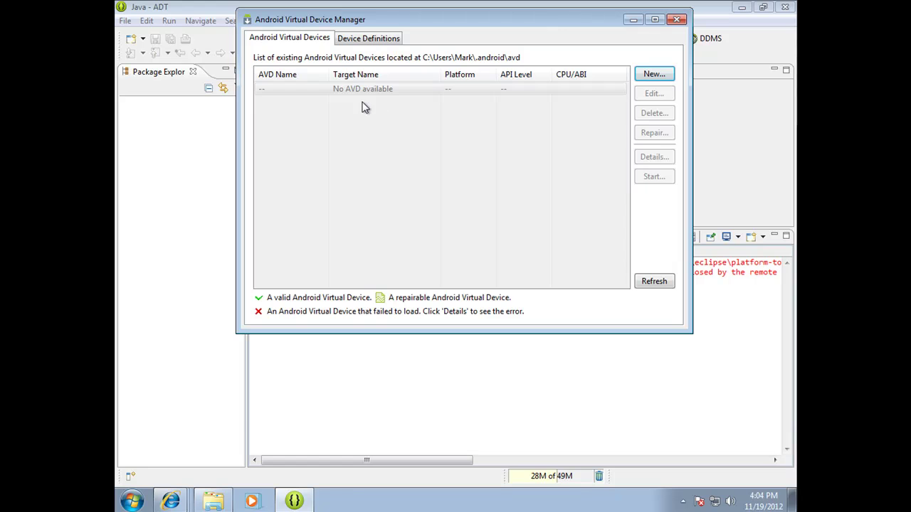
left_click(390, 39)
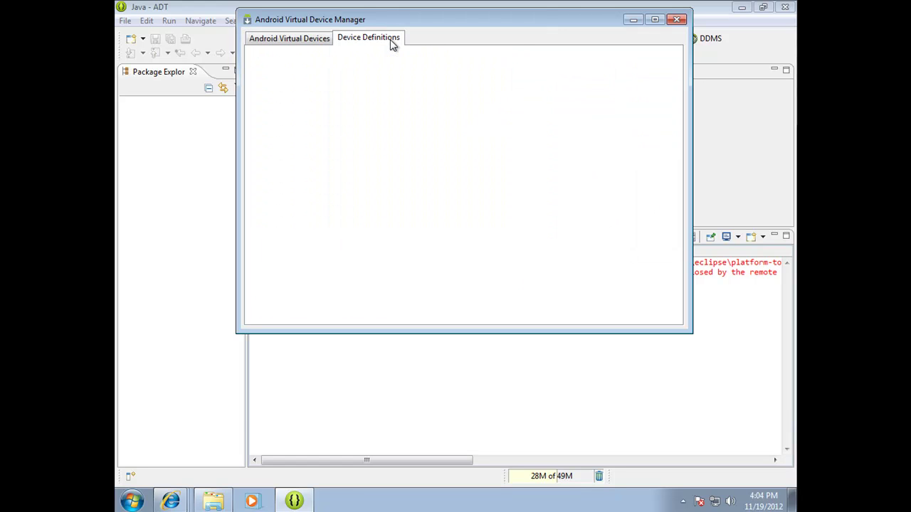
left_click(310, 42)
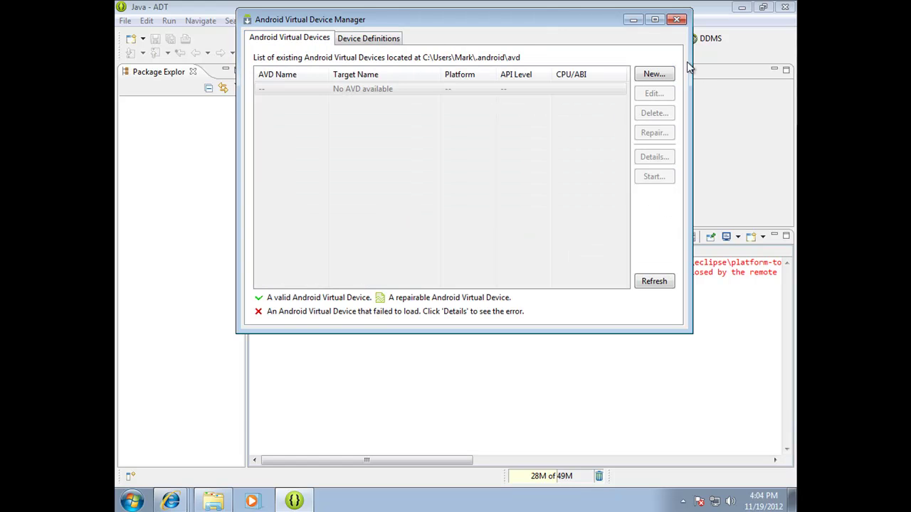
left_click(677, 19)
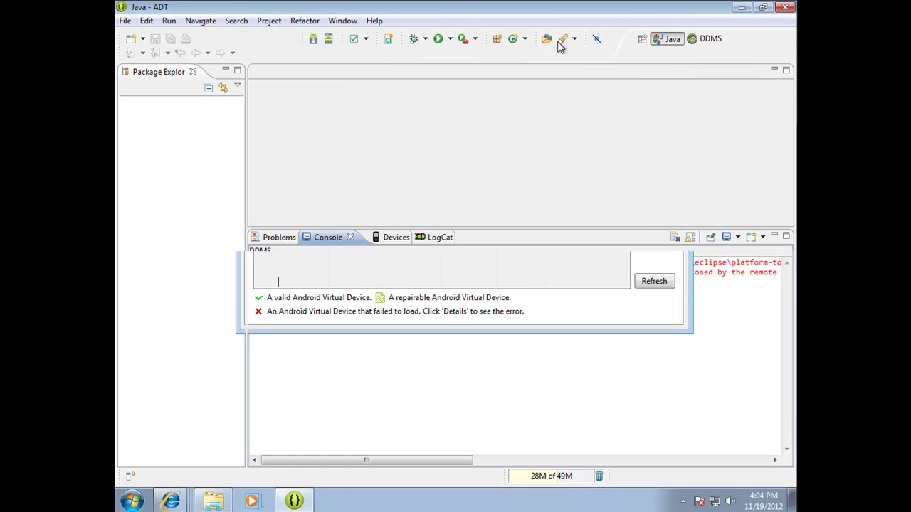
Reopen the Android SDK Manager and start installing the Google APIs package of Android 4.2 (API 17), accepting its licence.
left_click(343, 22)
left_click(380, 199)
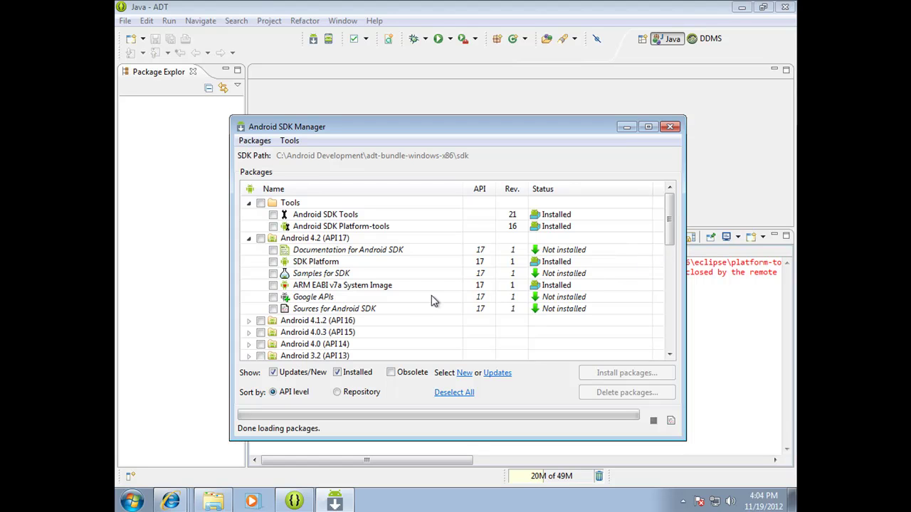
left_click_drag(669, 200, 669, 276)
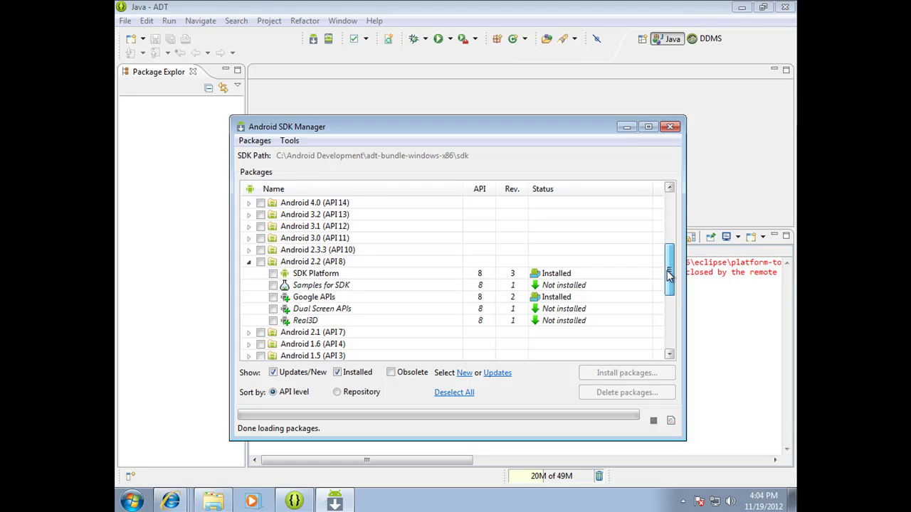
left_click_drag(669, 276, 666, 189)
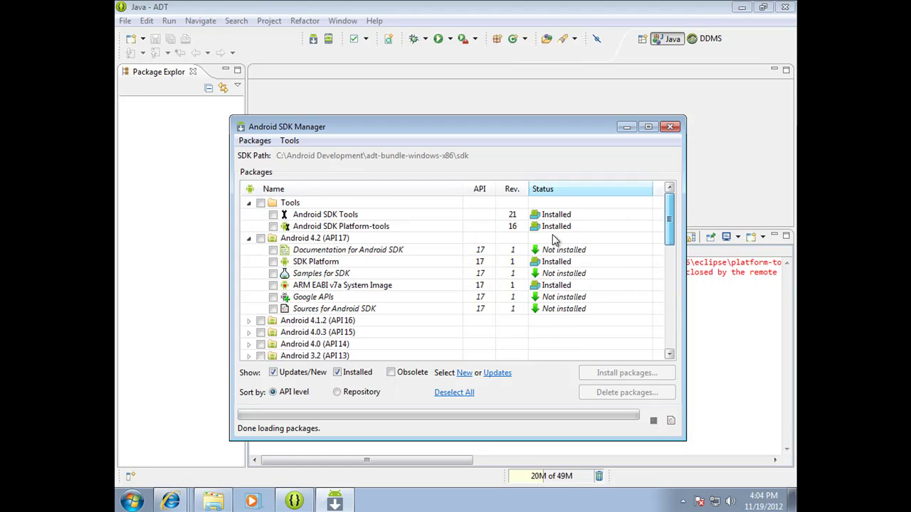
left_click(274, 297)
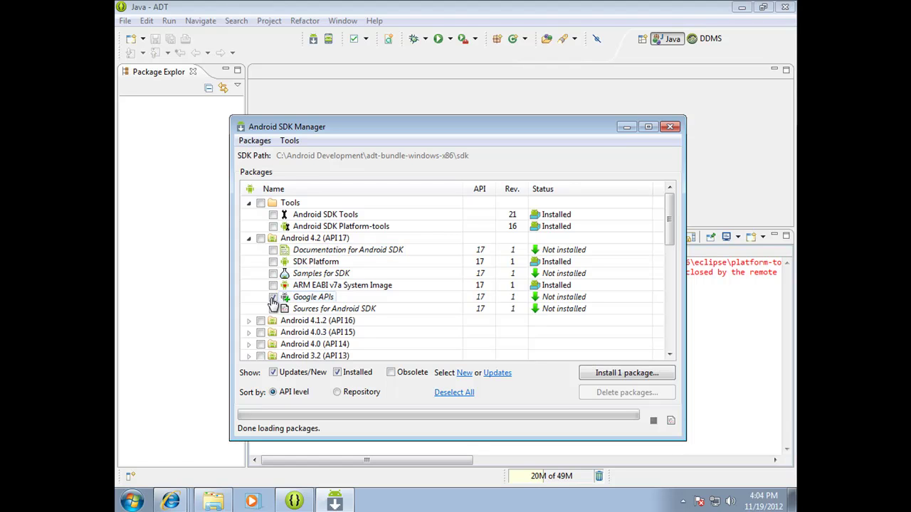
left_click(597, 377)
left_click(423, 289)
left_click(593, 338)
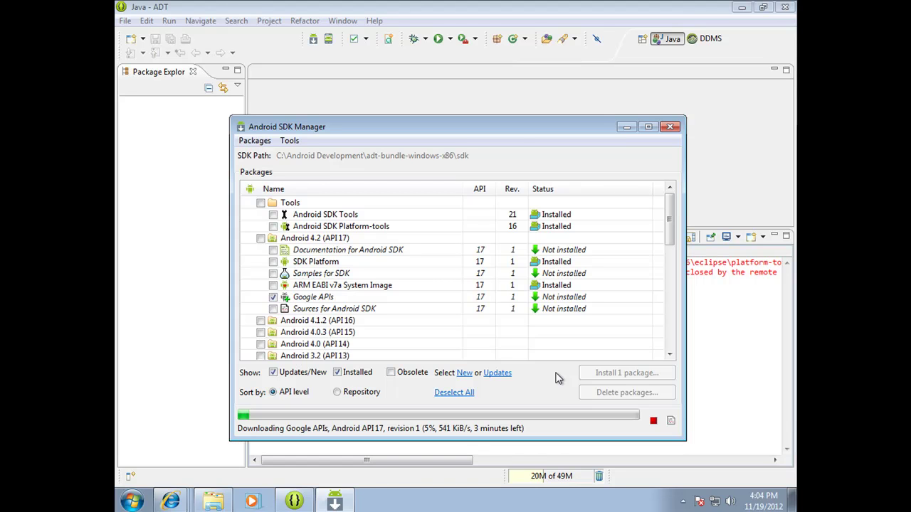
Examine the import wizard's General and Android sources and the page for importing existing Android code, and leave the wizard without importing.
left_click(502, 12)
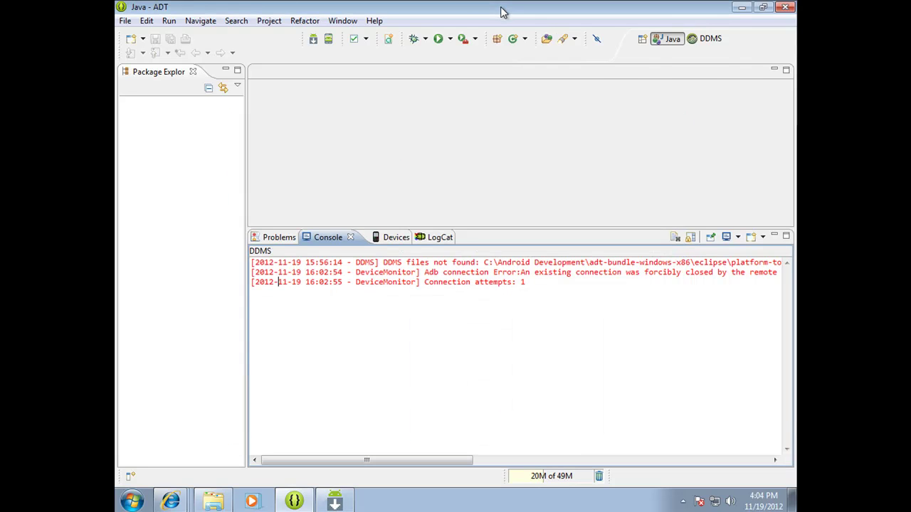
left_click(126, 22)
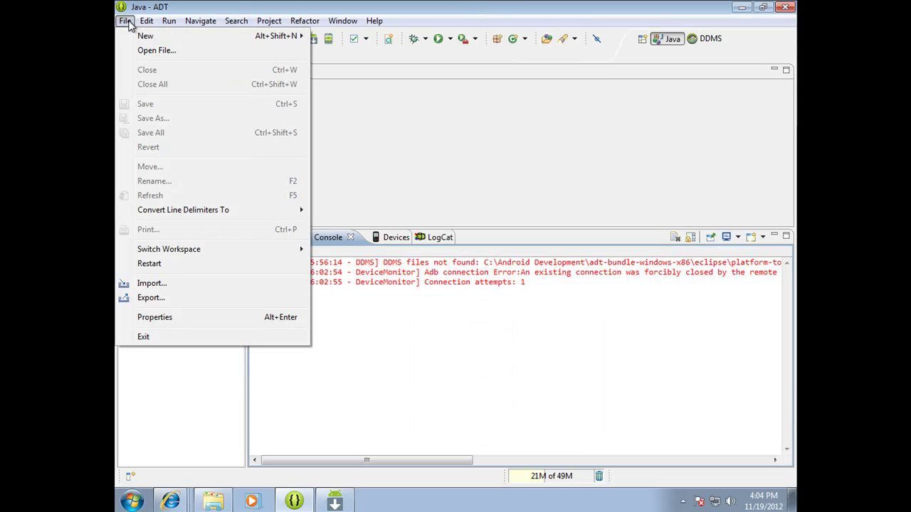
left_click(151, 284)
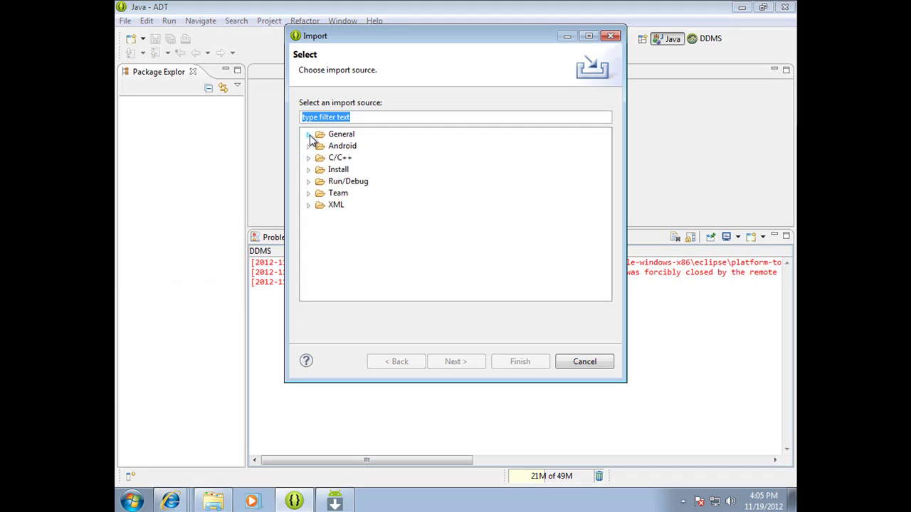
left_click(309, 135)
left_click(371, 162)
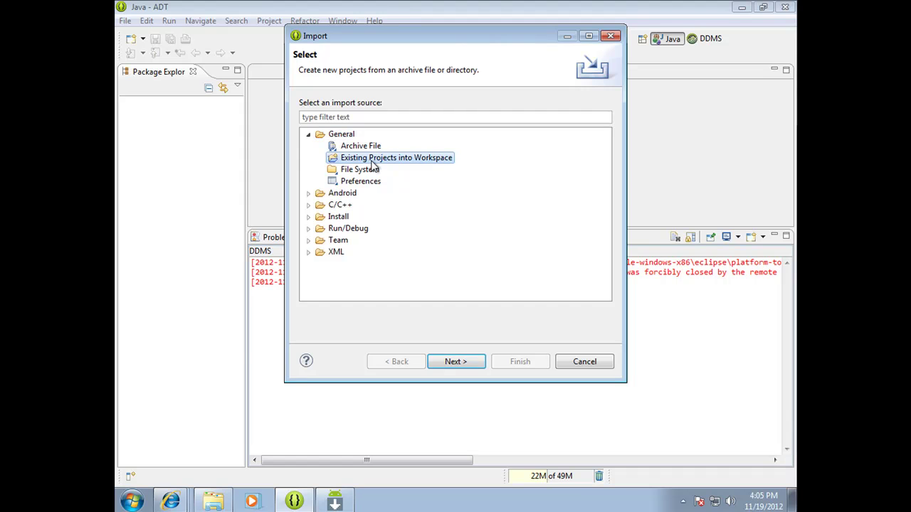
left_click(309, 194)
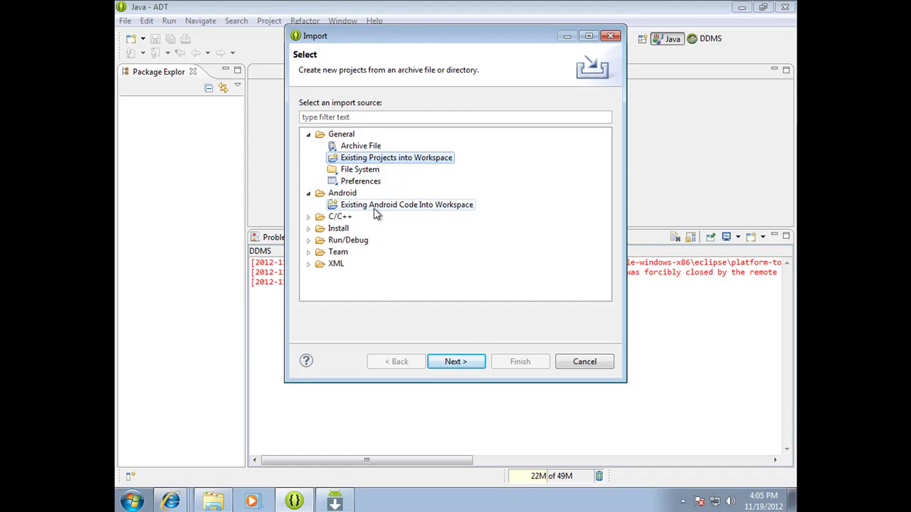
left_click(374, 207)
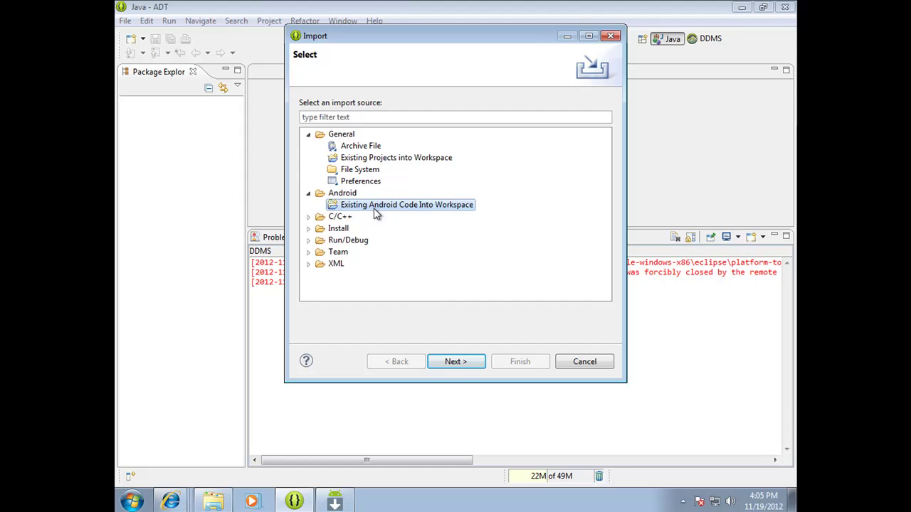
left_click(466, 365)
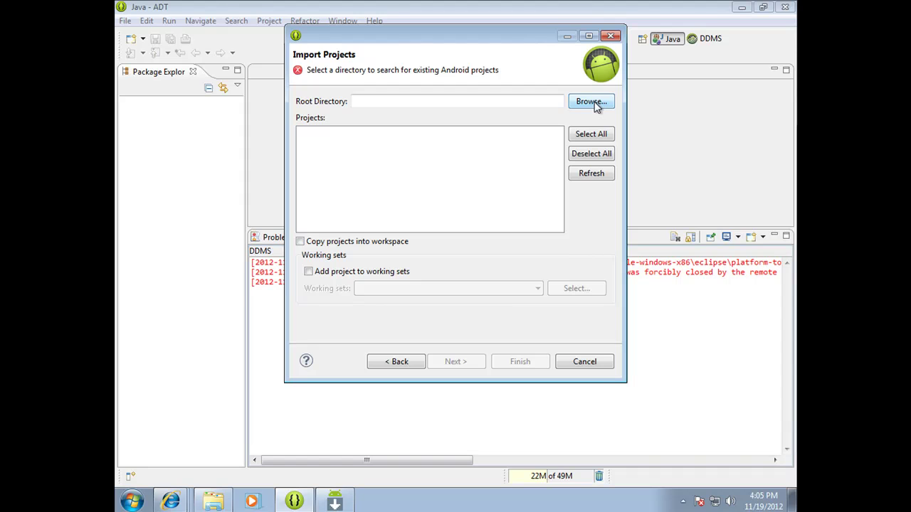
left_click(584, 362)
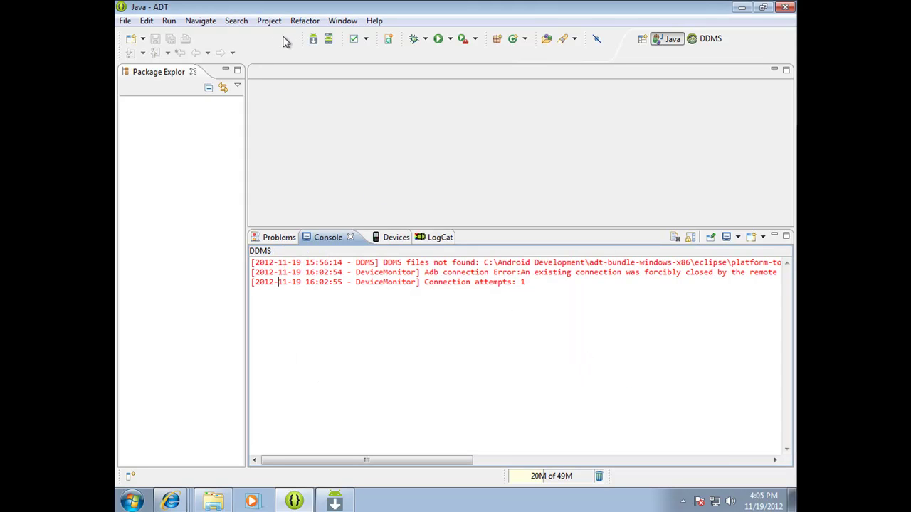
left_click(272, 24)
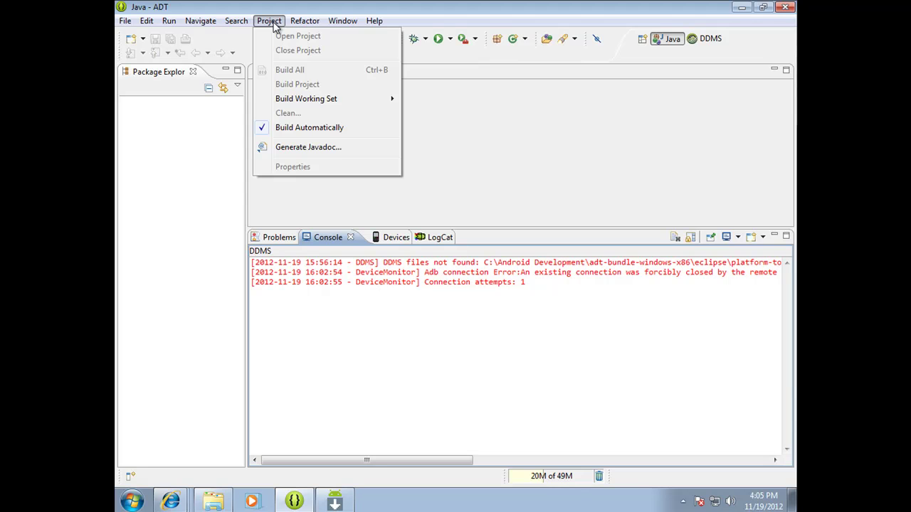
left_click(155, 108)
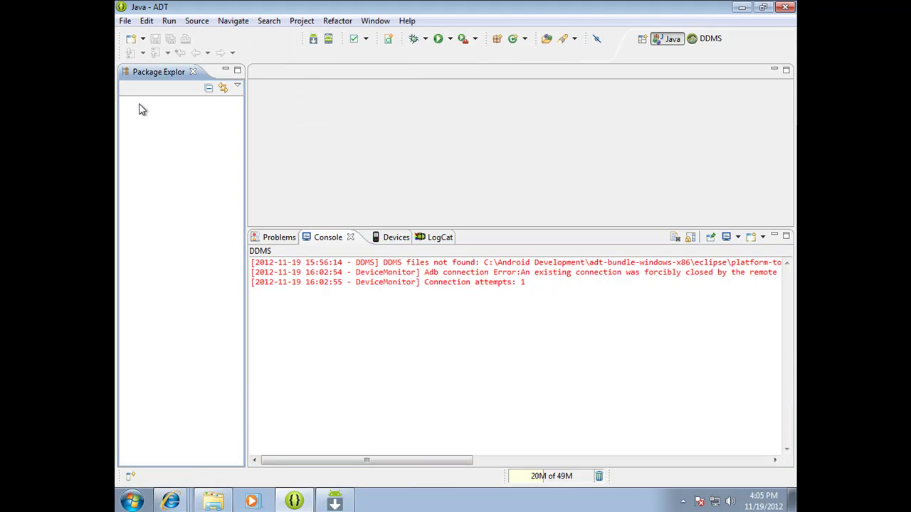
left_click(301, 23)
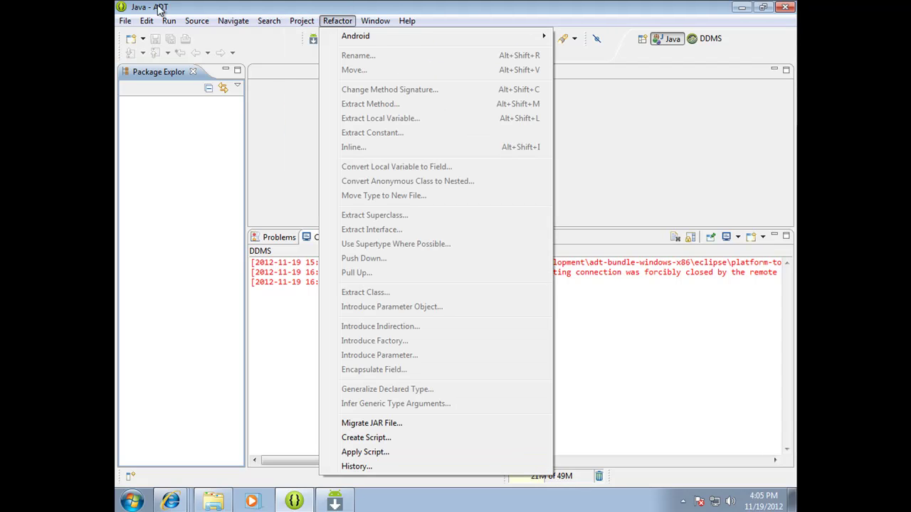
Examine the preferences for Android Editors, Run/Debug, Launching, General, and Startup and Shutdown, and leave the preferences without changing anything.
left_click(127, 23)
mouse_move(375, 21)
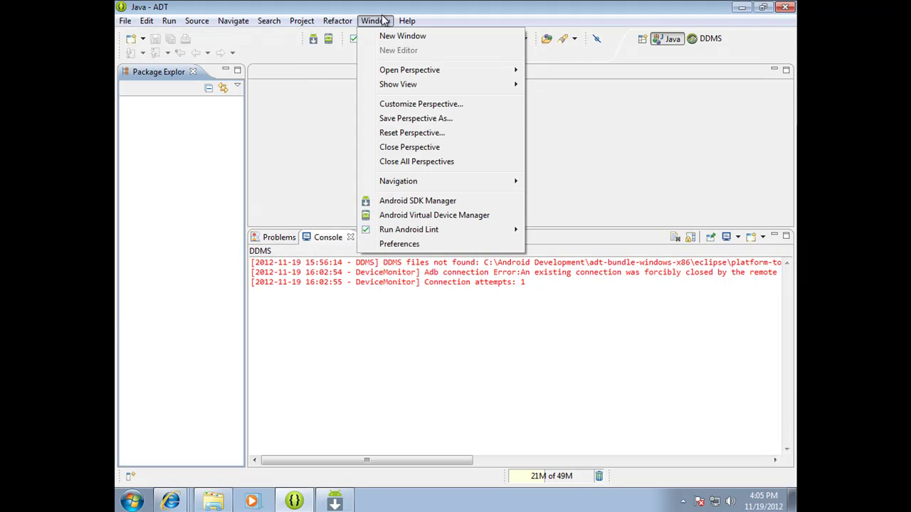
left_click(398, 243)
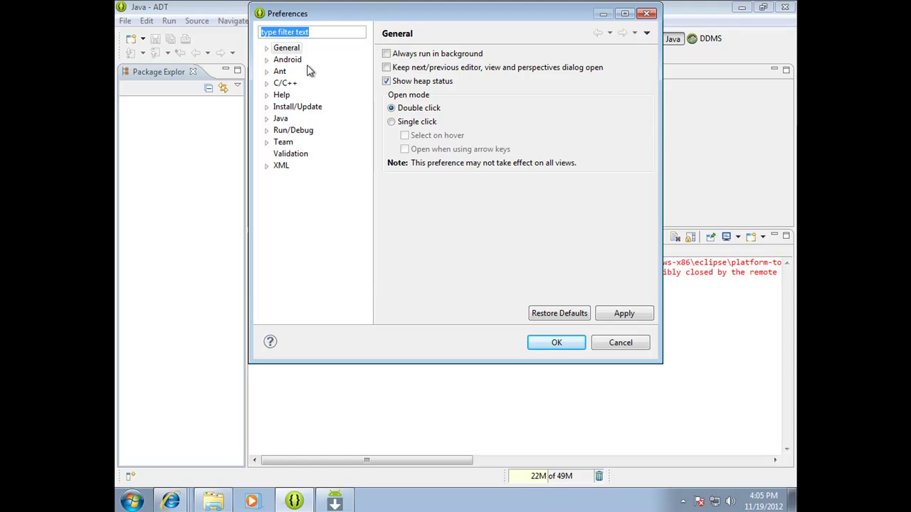
left_click(266, 60)
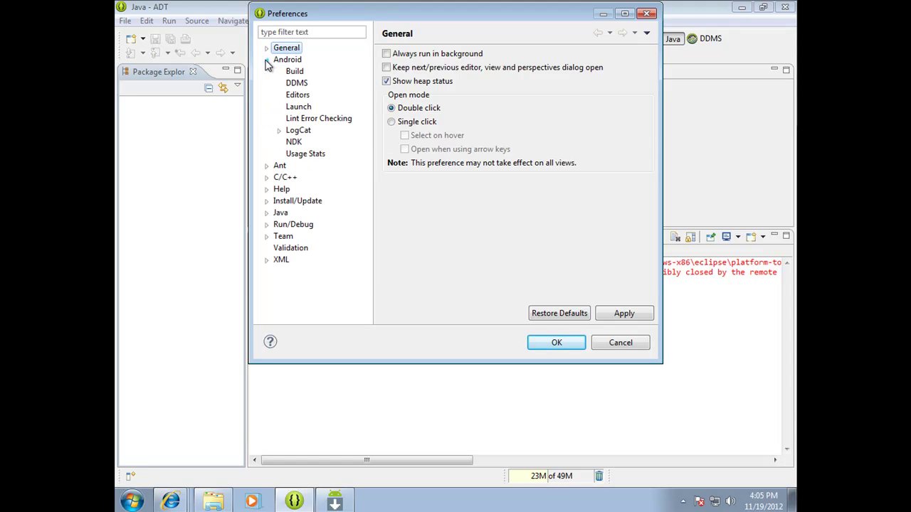
left_click(303, 96)
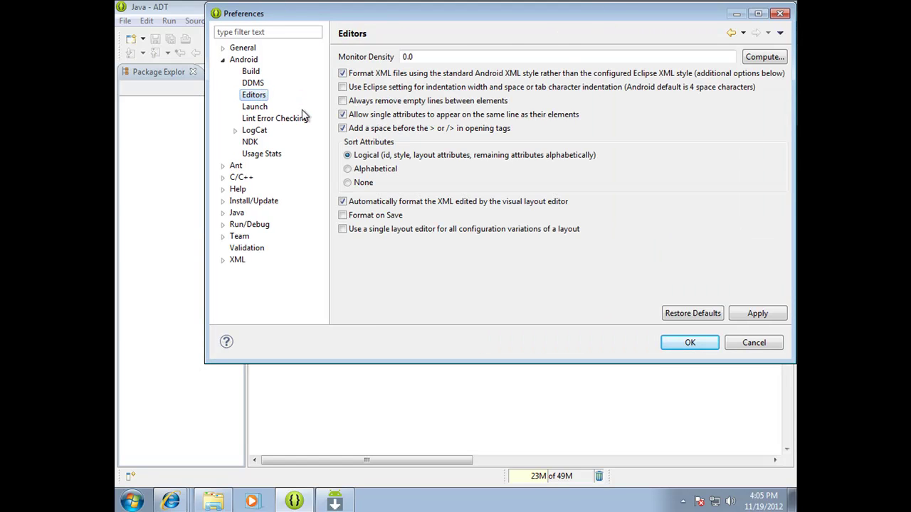
left_click(246, 225)
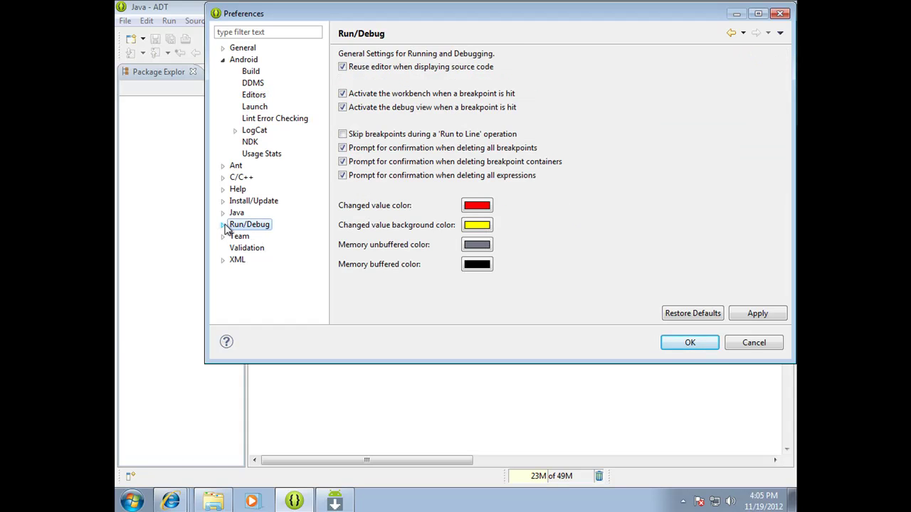
left_click(223, 225)
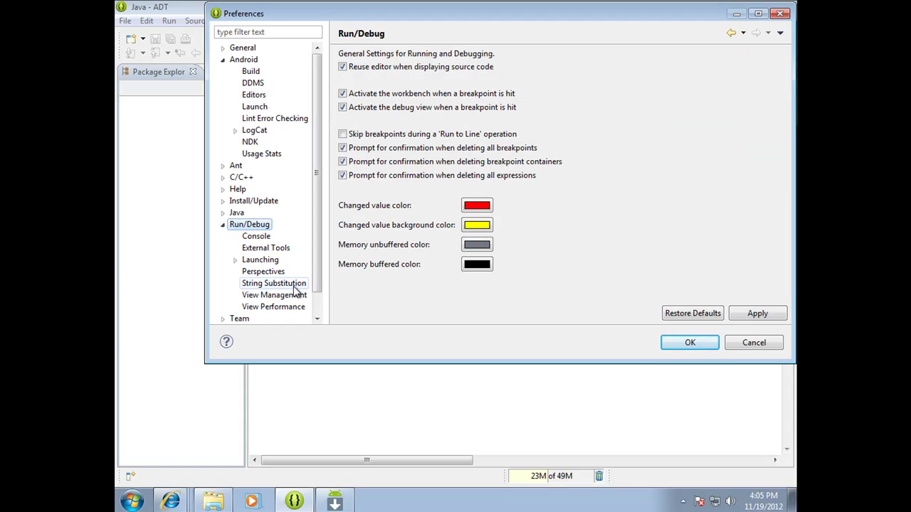
left_click(269, 260)
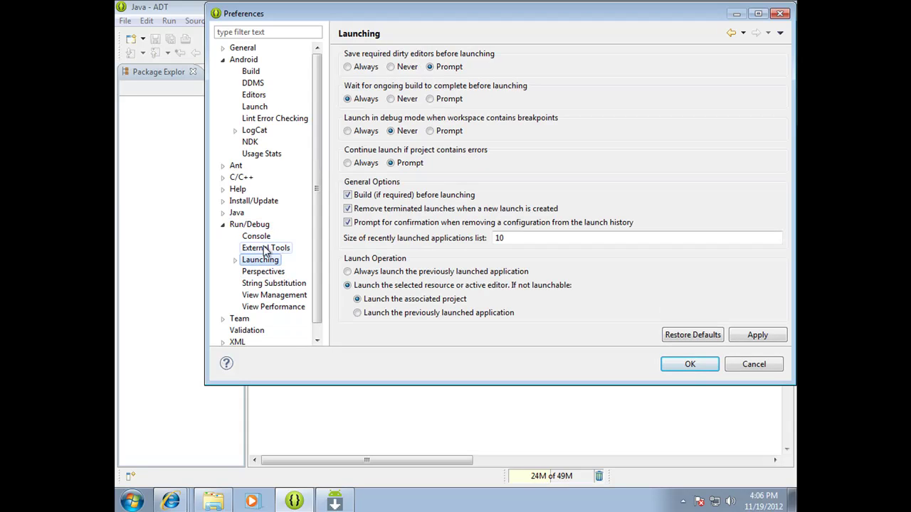
left_click(247, 48)
left_click(223, 48)
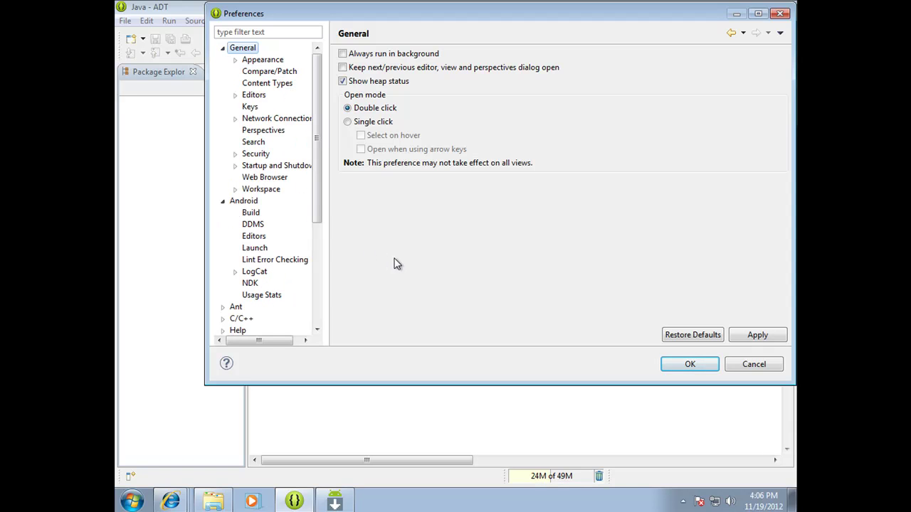
left_click(292, 166)
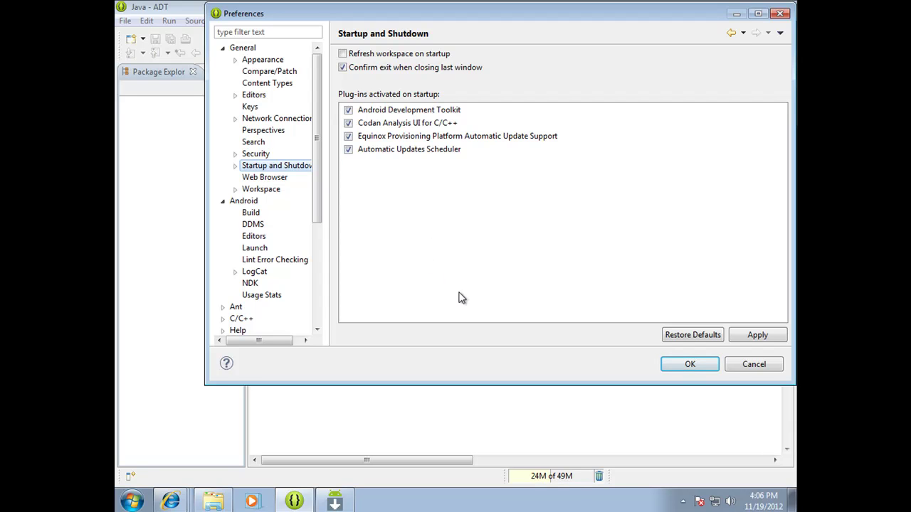
left_click(747, 366)
Switch to the Android SDK Manager, check the status of the Android 4.2 (API 17) Google APIs package, and close the manager.
left_click(336, 502)
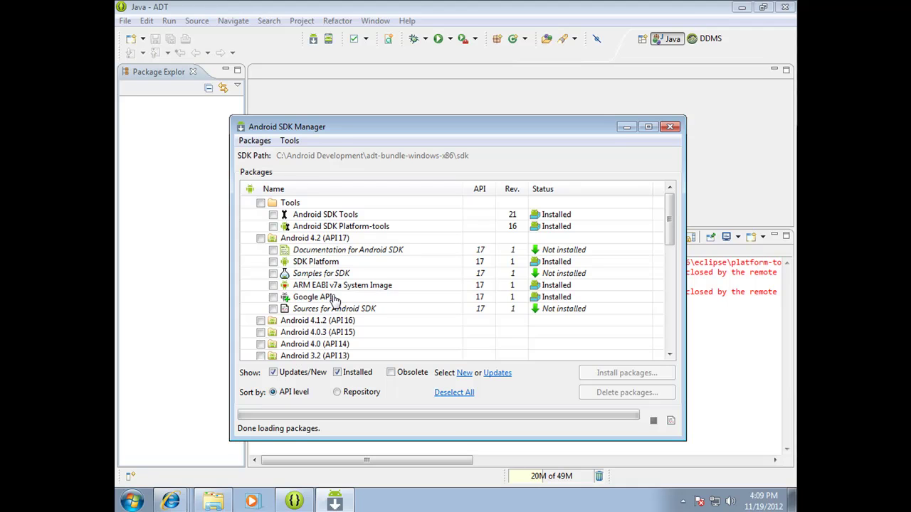
left_click(670, 128)
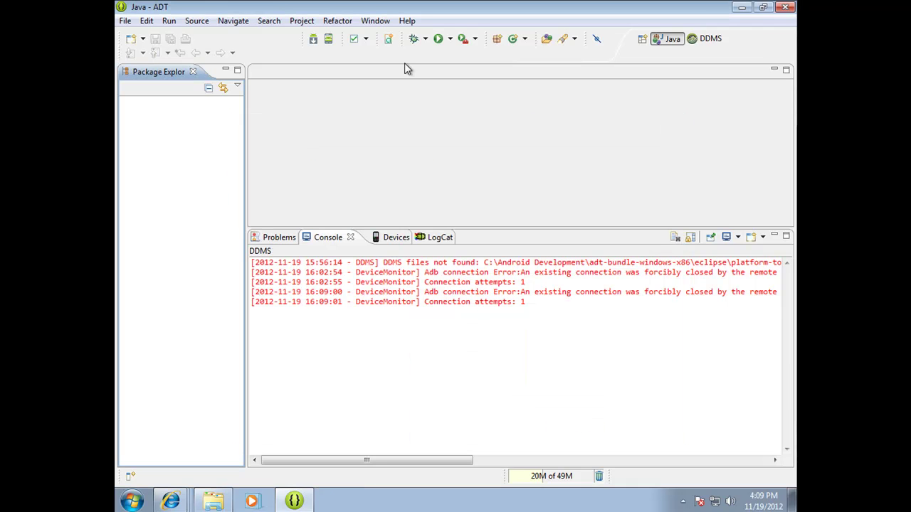
left_click(373, 21)
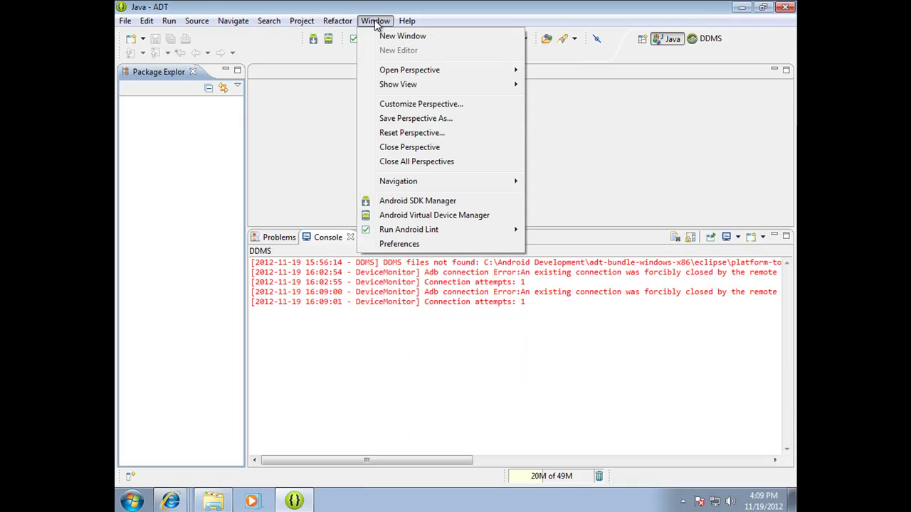
left_click(418, 218)
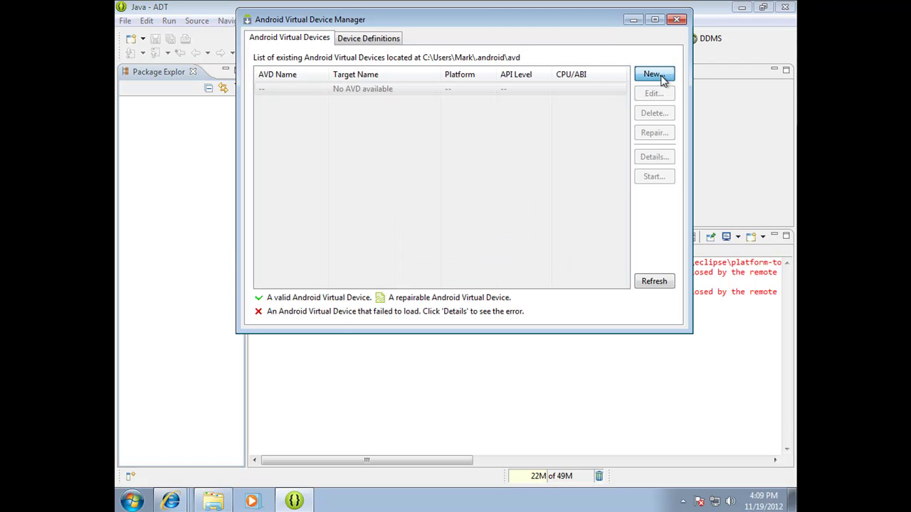
left_click(653, 75)
type("Buzztouch")
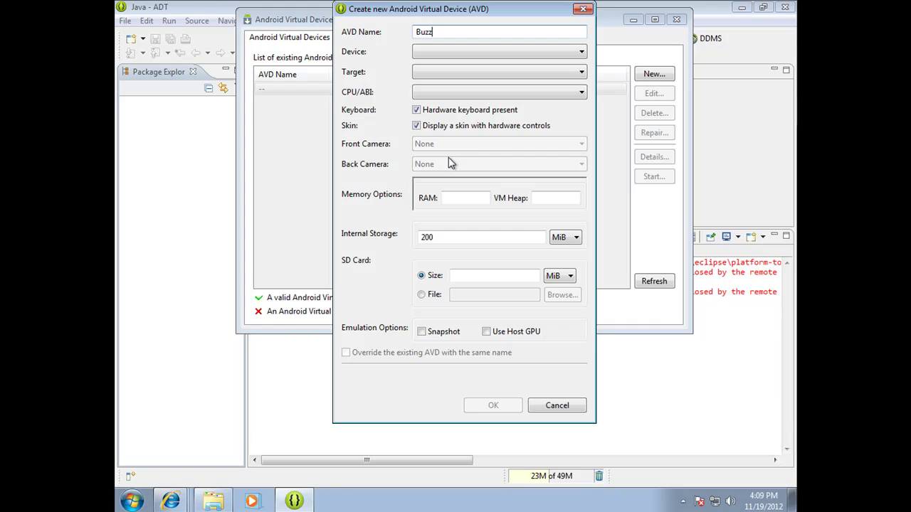
left_click(433, 53)
left_click(464, 65)
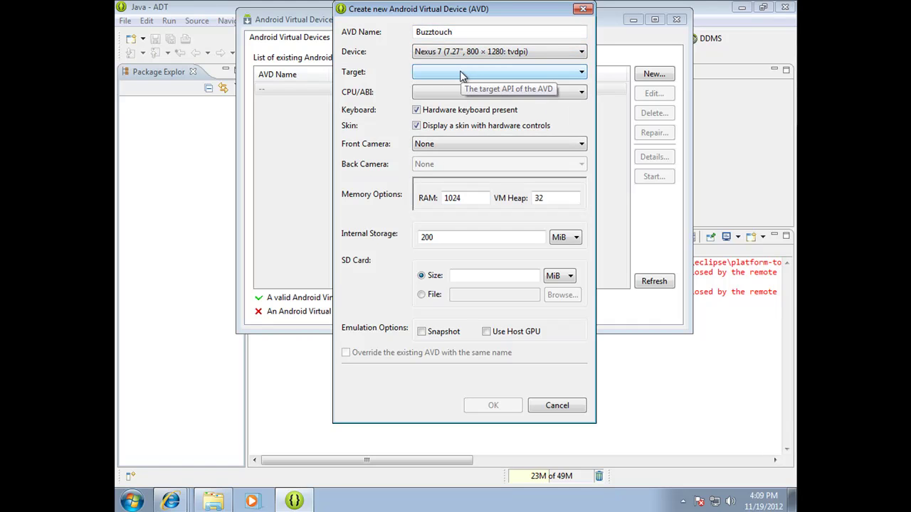
left_click(460, 72)
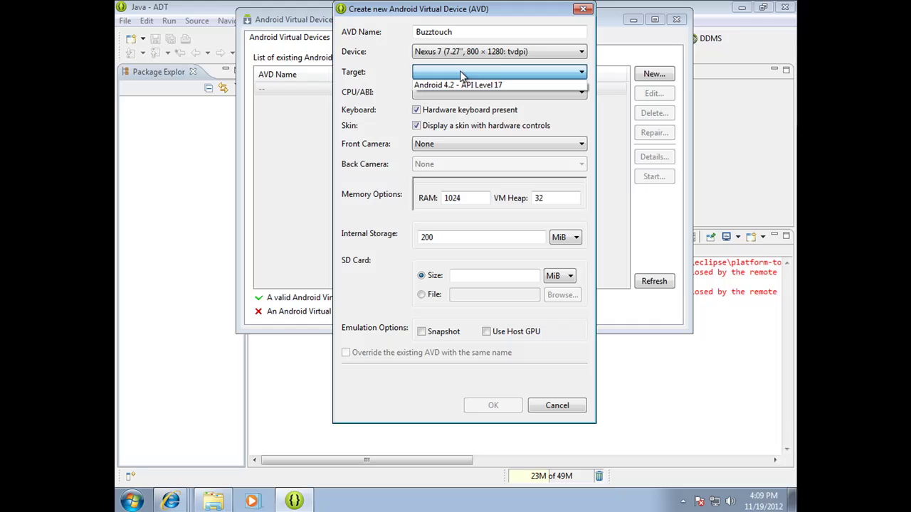
left_click(507, 31)
left_click(570, 406)
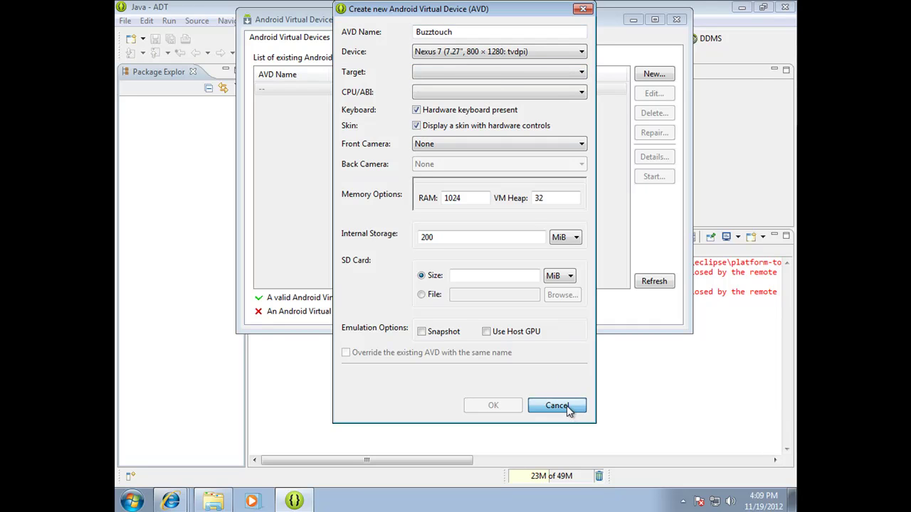
left_click(677, 20)
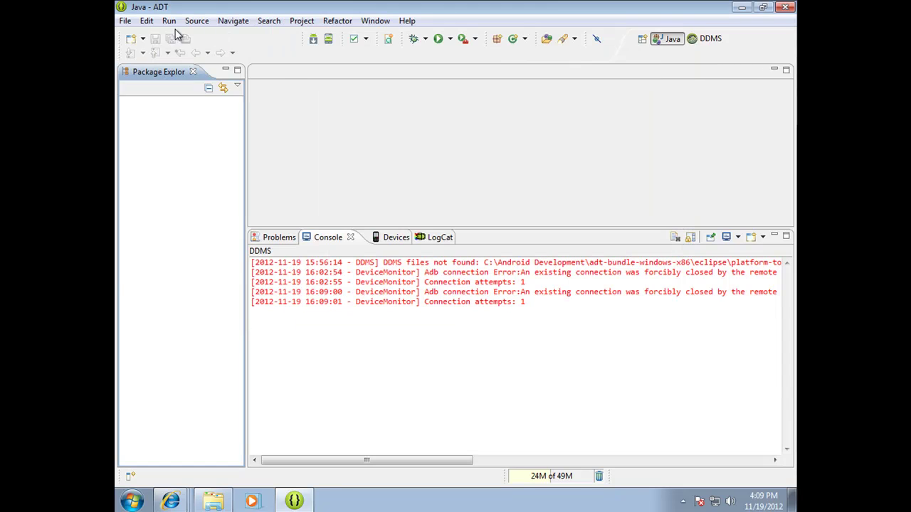
Exit Eclipse and start it again.
left_click(125, 21)
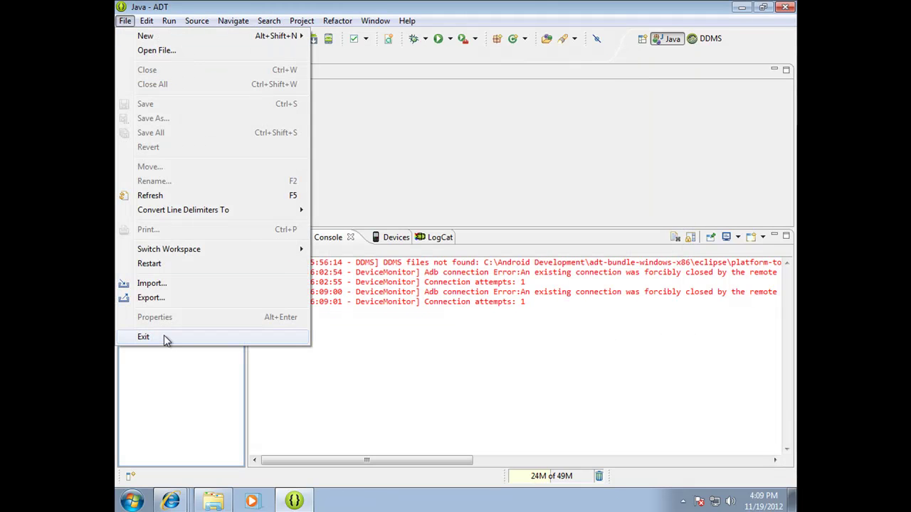
left_click(163, 336)
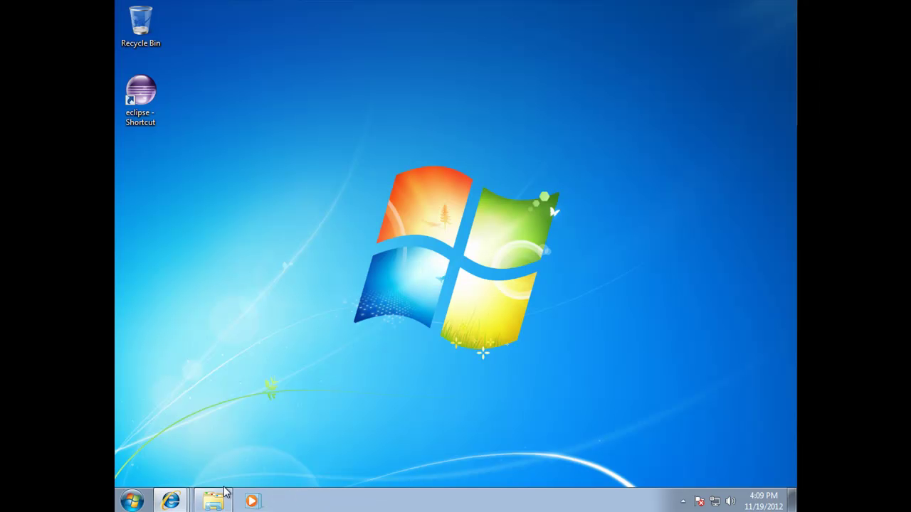
left_click(134, 502)
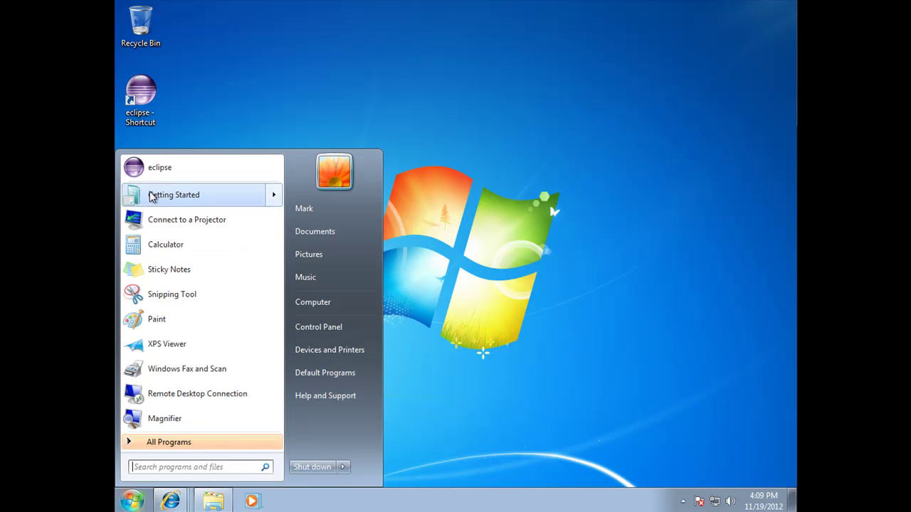
left_click(148, 169)
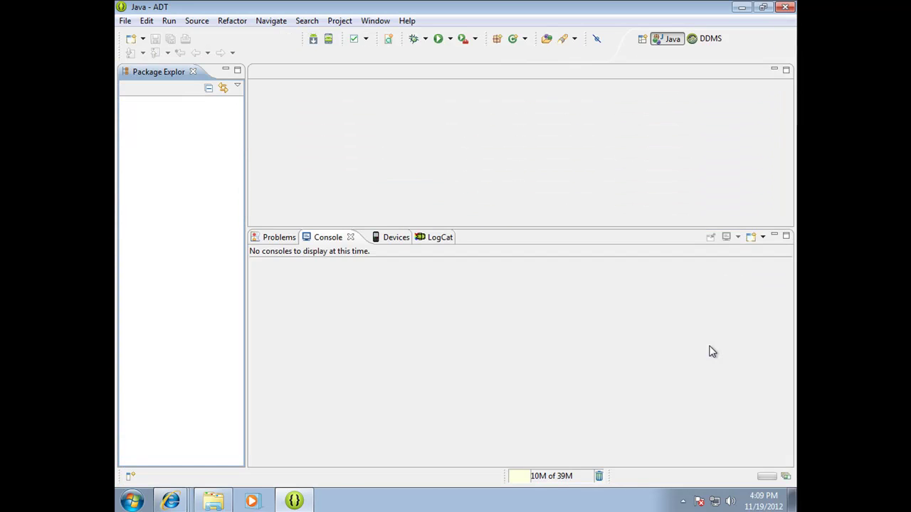
In the Android Virtual Device Manager, start a new virtual device named Buzztouch using the 5.1" WVGA (480 × 800: mdpi) device.
left_click(369, 21)
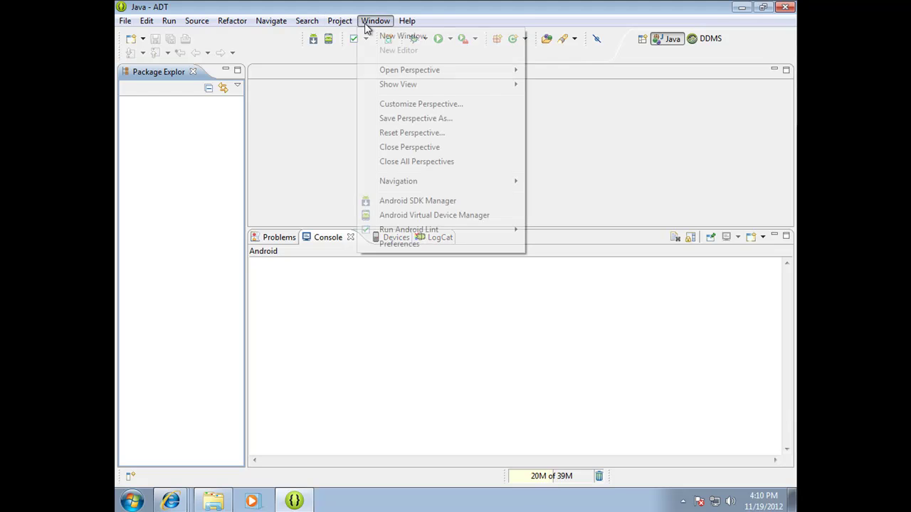
left_click(403, 214)
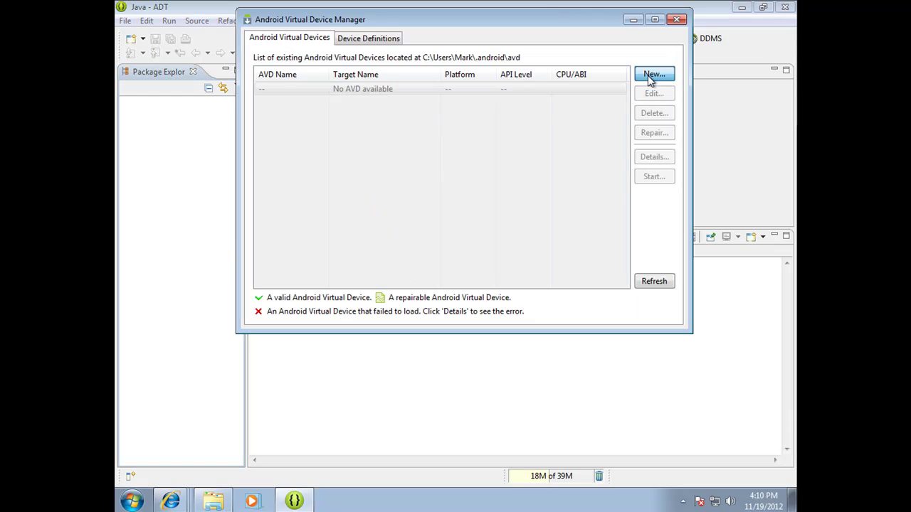
left_click(647, 75)
type("Buzztouch")
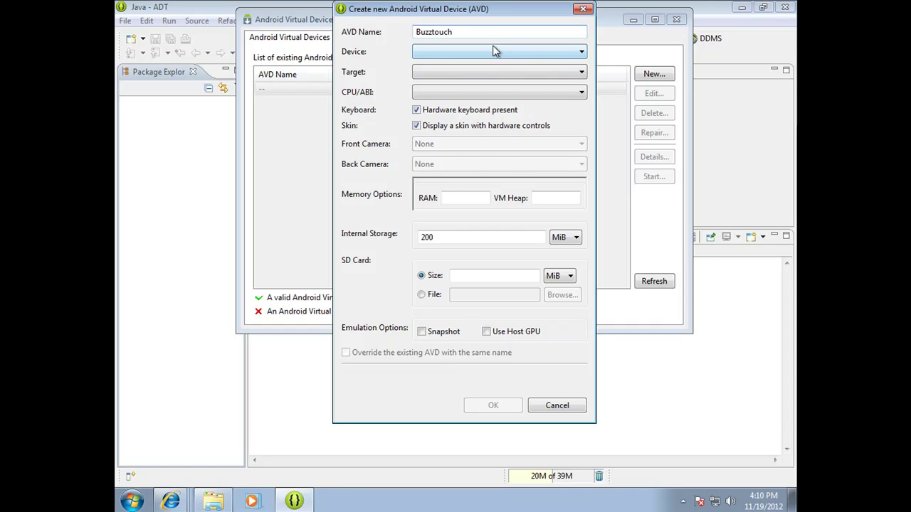
left_click(492, 51)
left_click(488, 65)
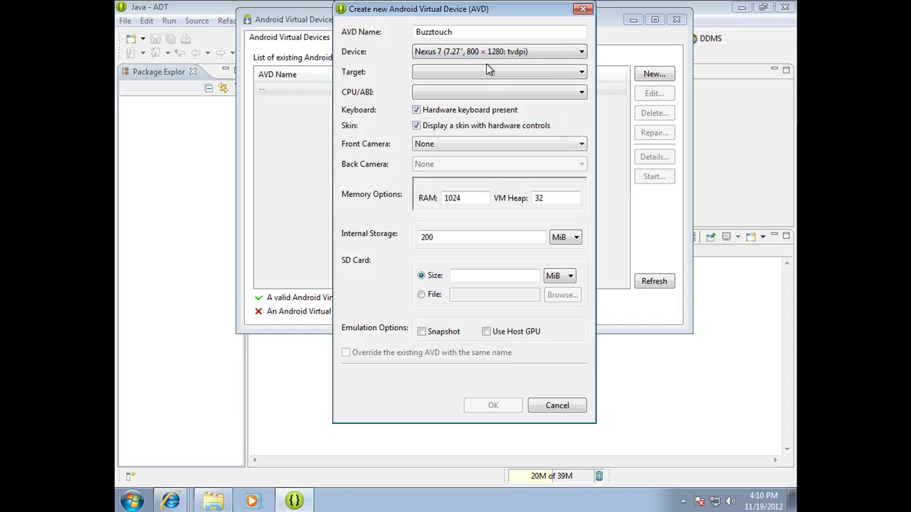
left_click(491, 74)
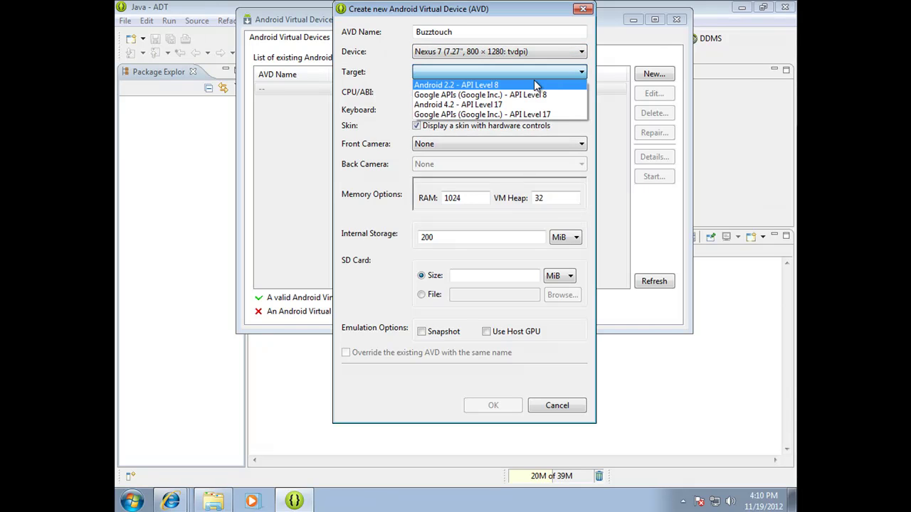
left_click(518, 50)
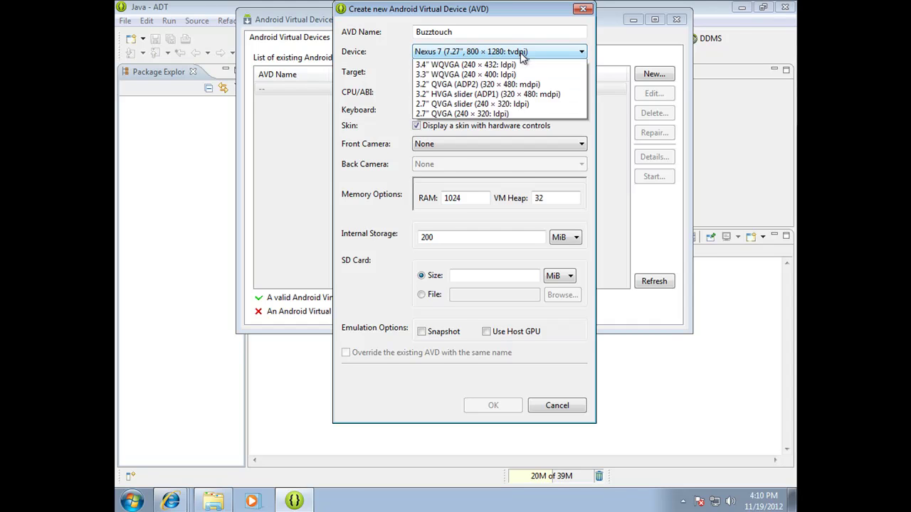
left_click(518, 50)
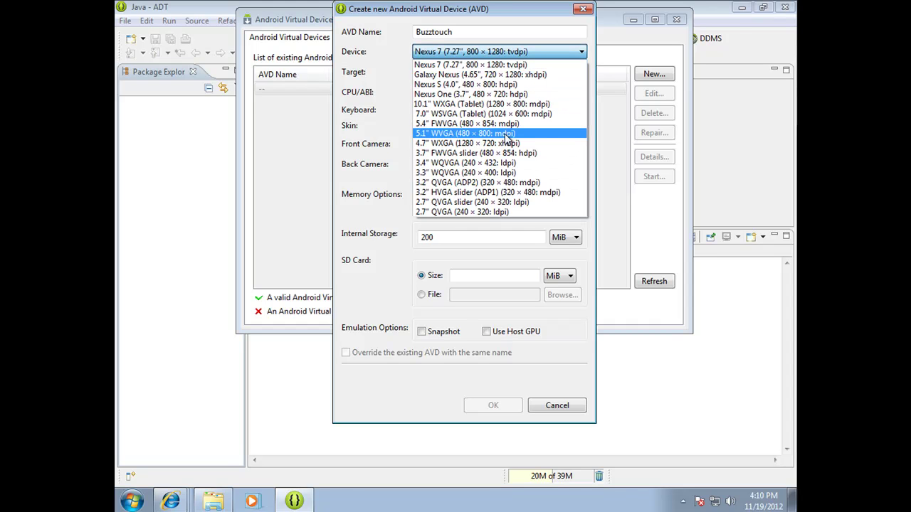
left_click(506, 135)
Target the virtual device at Google APIs (Google Inc.) - API Level 8 with back camera None, create it, and close the device manager.
left_click(502, 70)
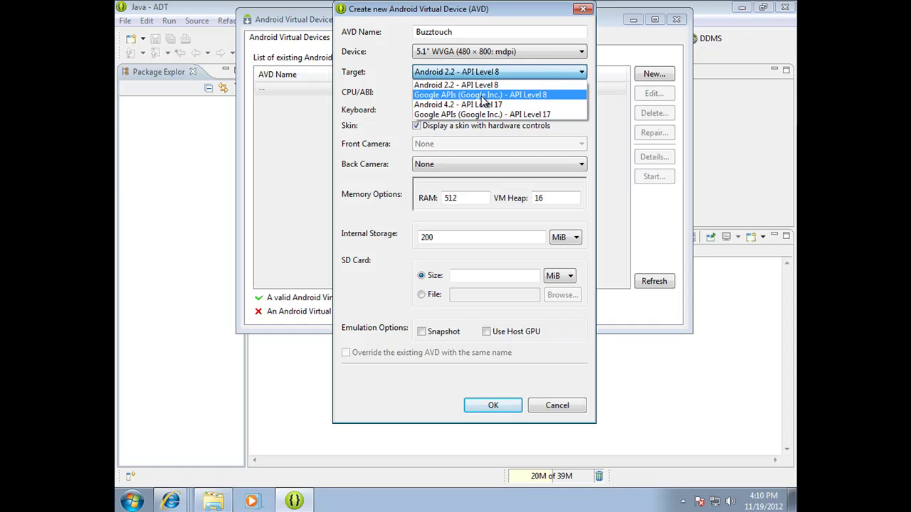
left_click(483, 96)
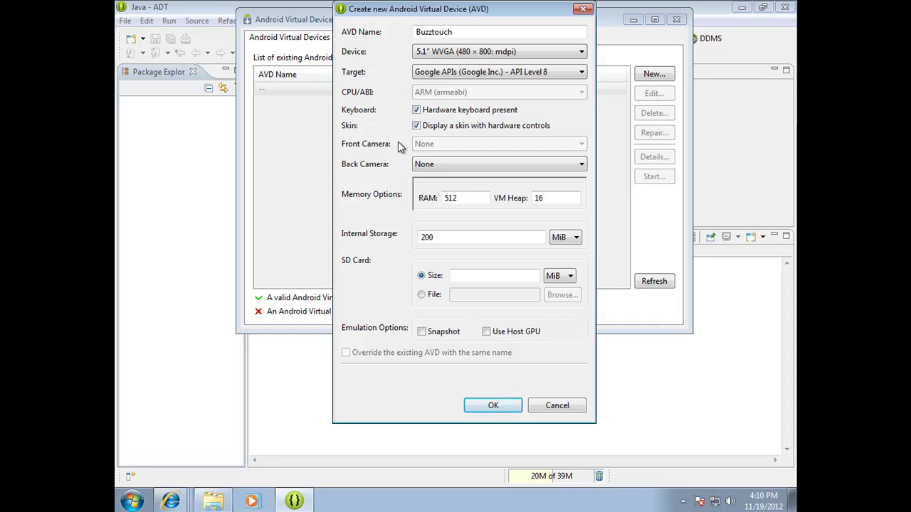
left_click(421, 166)
left_click(398, 165)
left_click(434, 168)
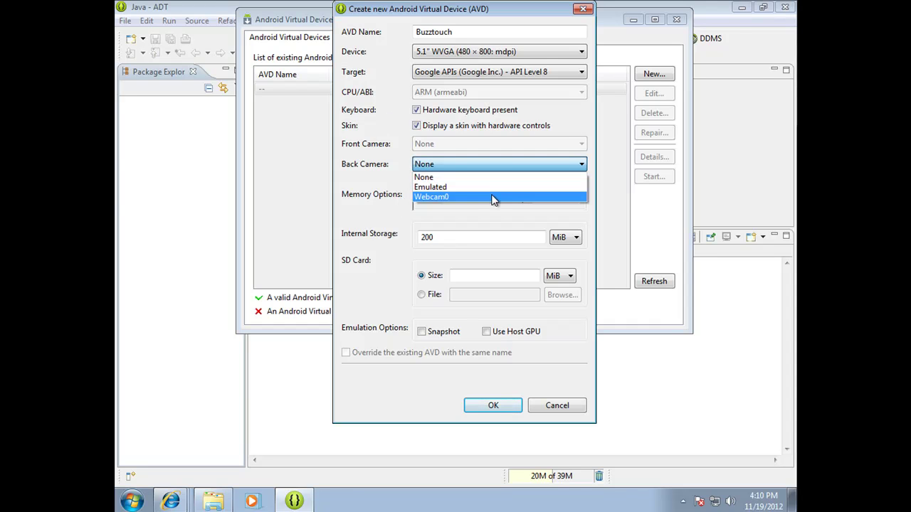
left_click(485, 178)
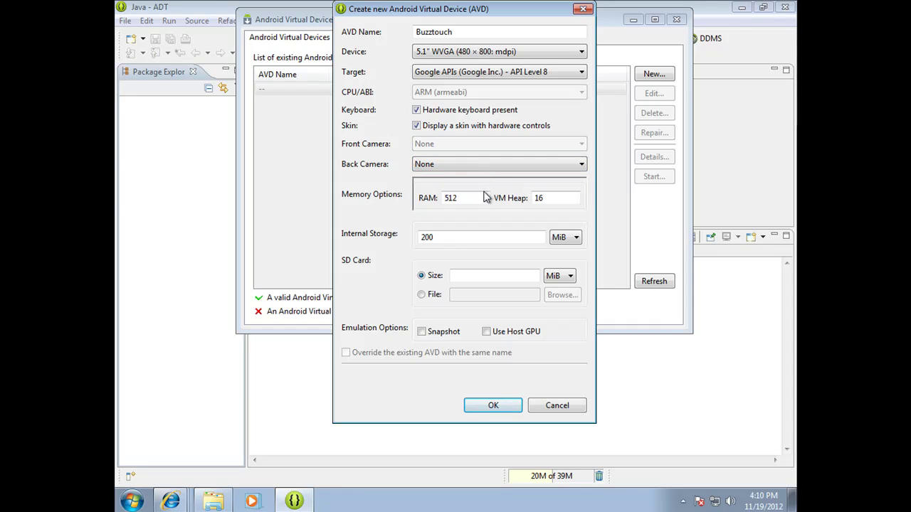
left_click_drag(451, 241, 413, 242)
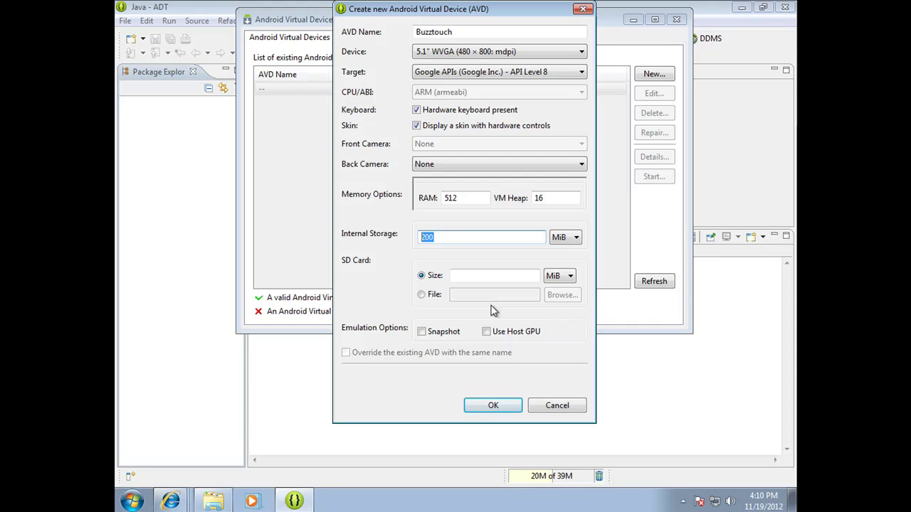
left_click(493, 405)
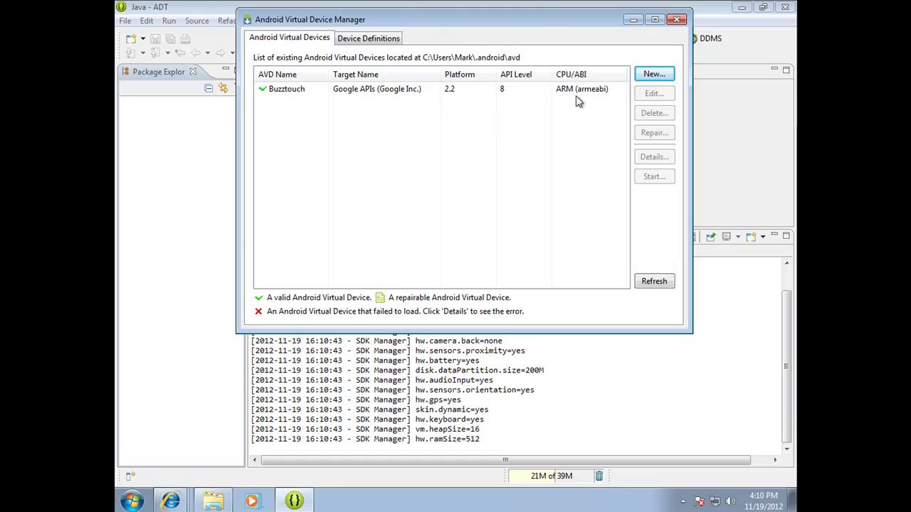
left_click(677, 19)
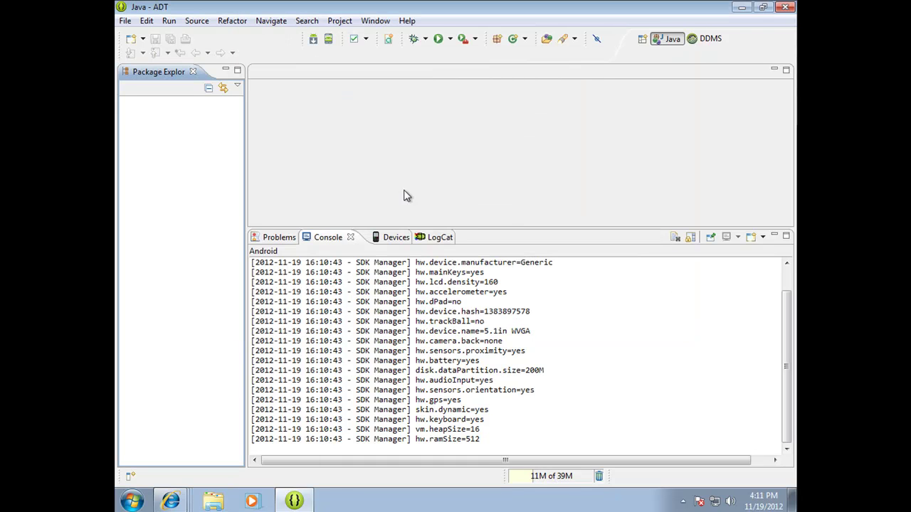